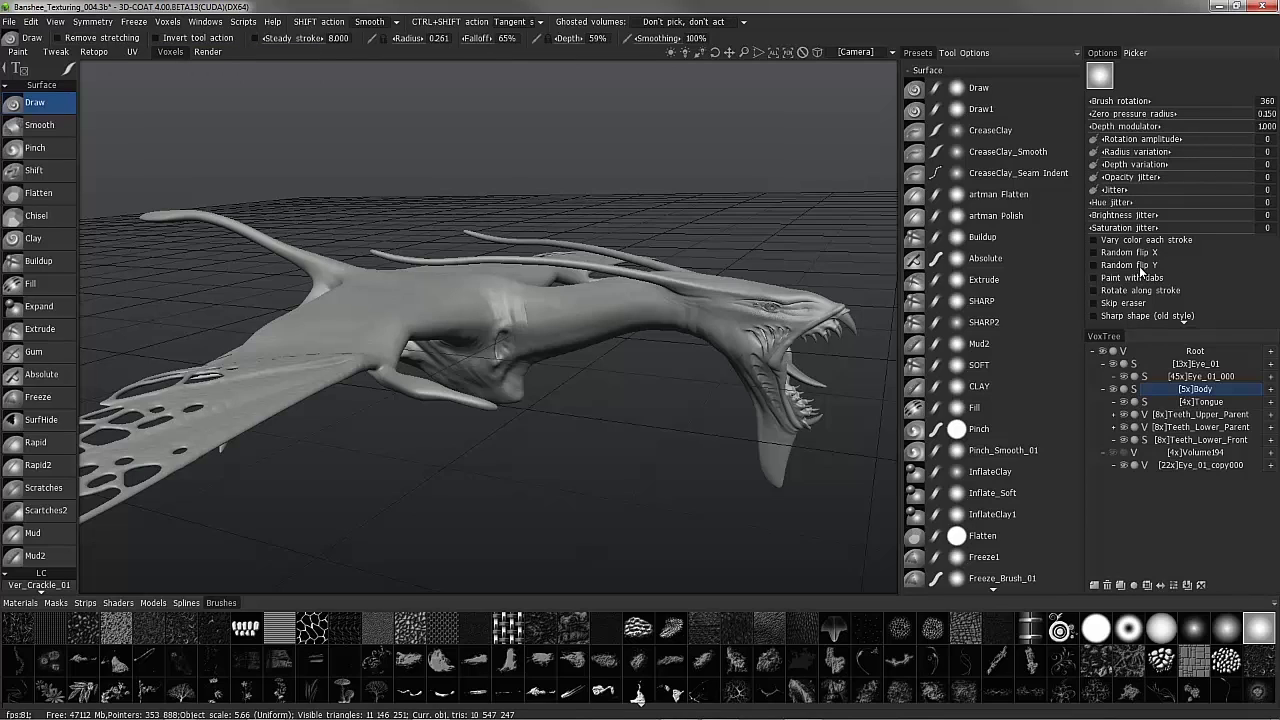
# Activate the Gum surface tool and set its stroke mode to the closed freehand contour
pyautogui.click(965, 52)
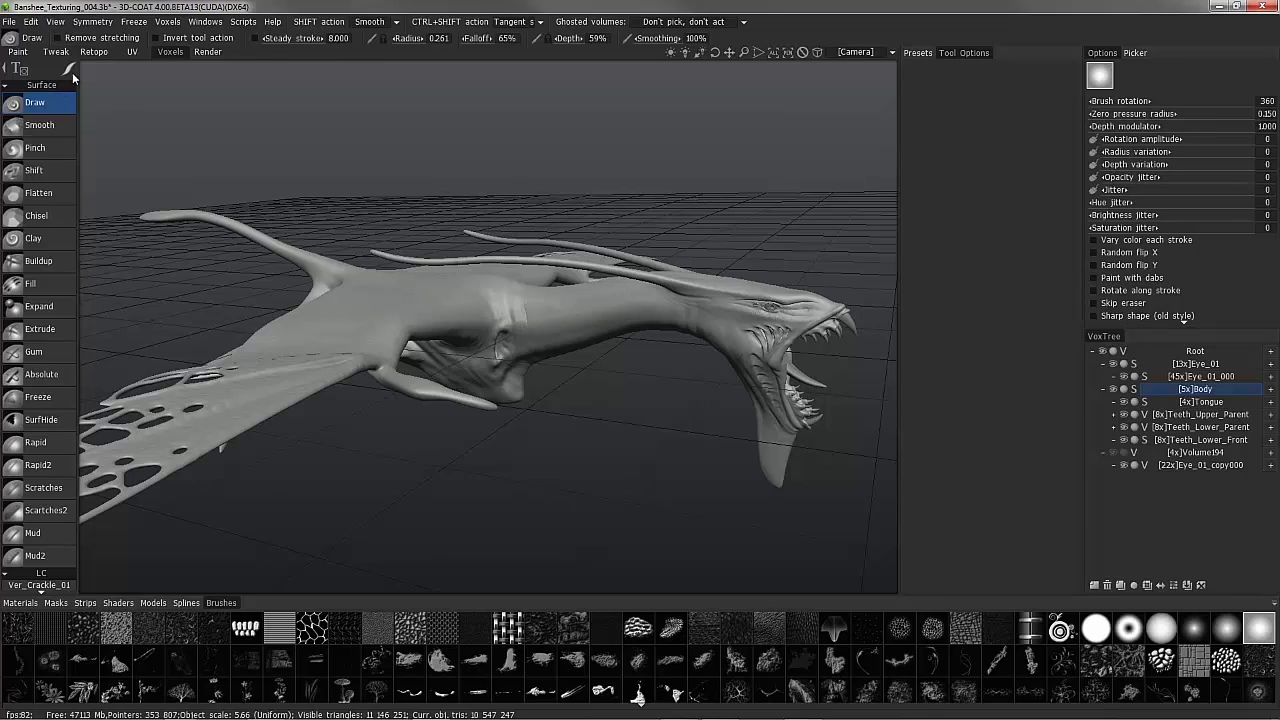
pyautogui.moveTo(67, 71)
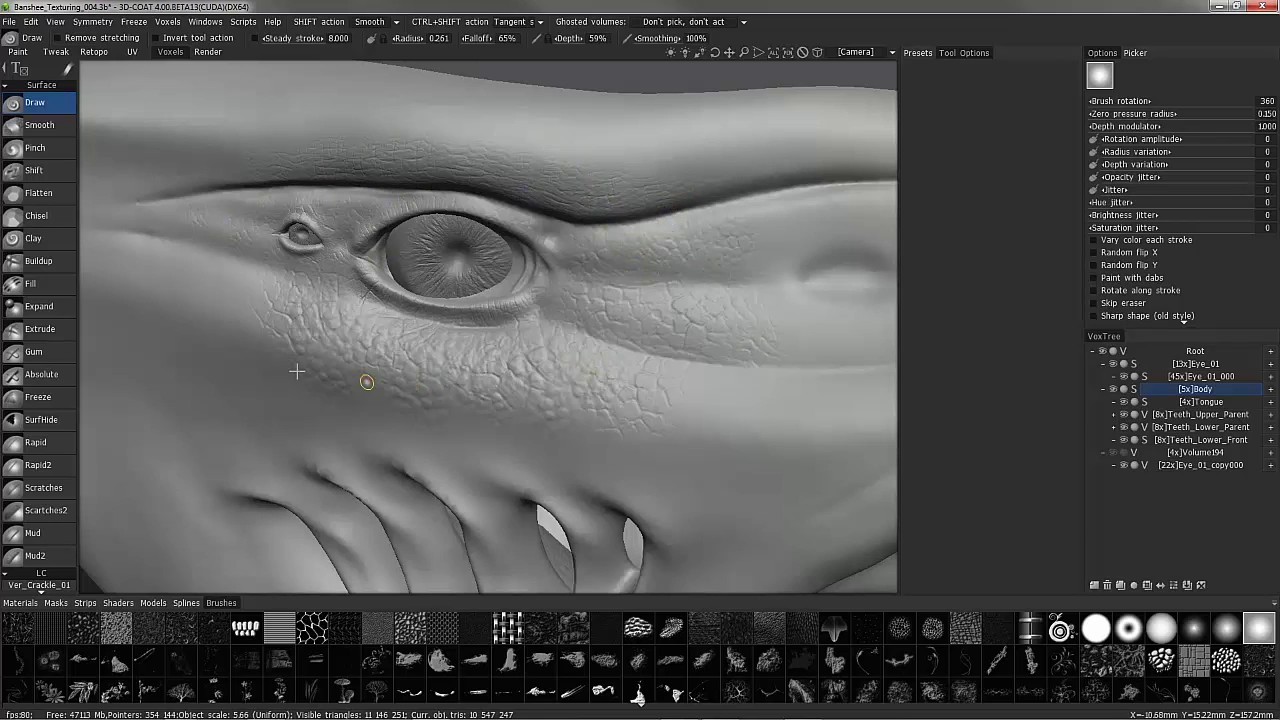
pyautogui.moveTo(295, 265); pyautogui.dragTo(313, 298)
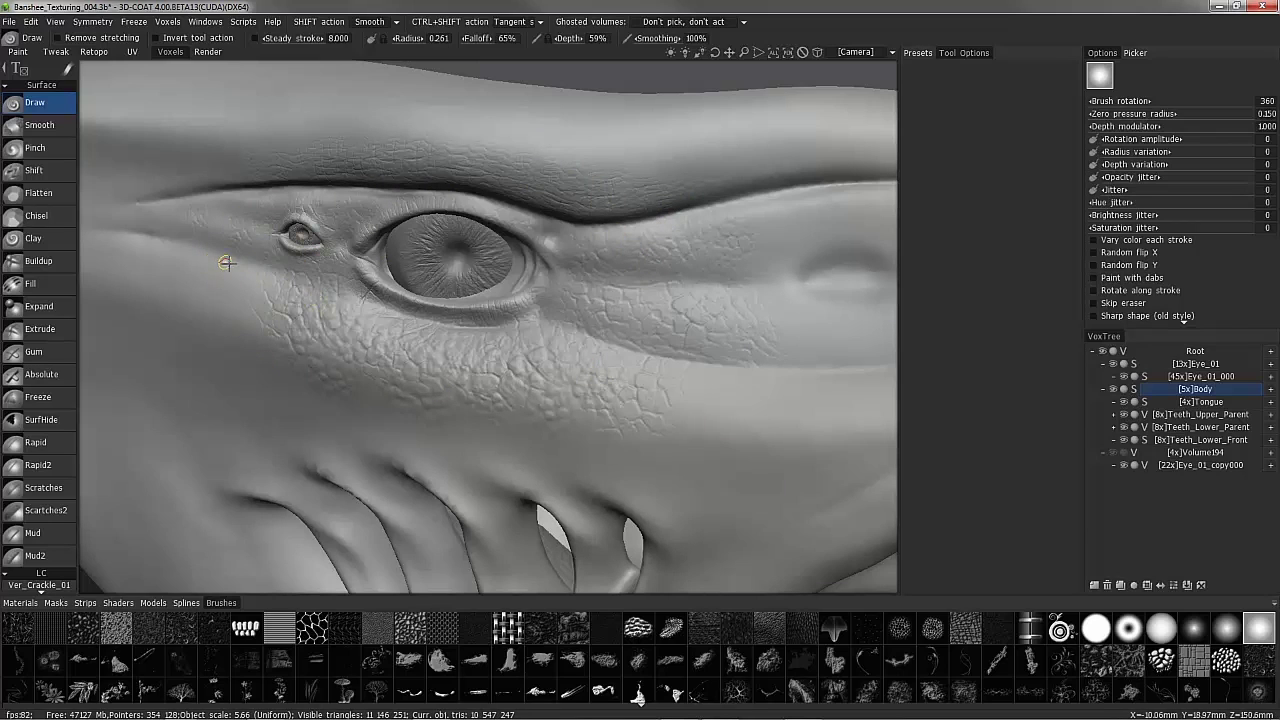
pyautogui.click(40, 352)
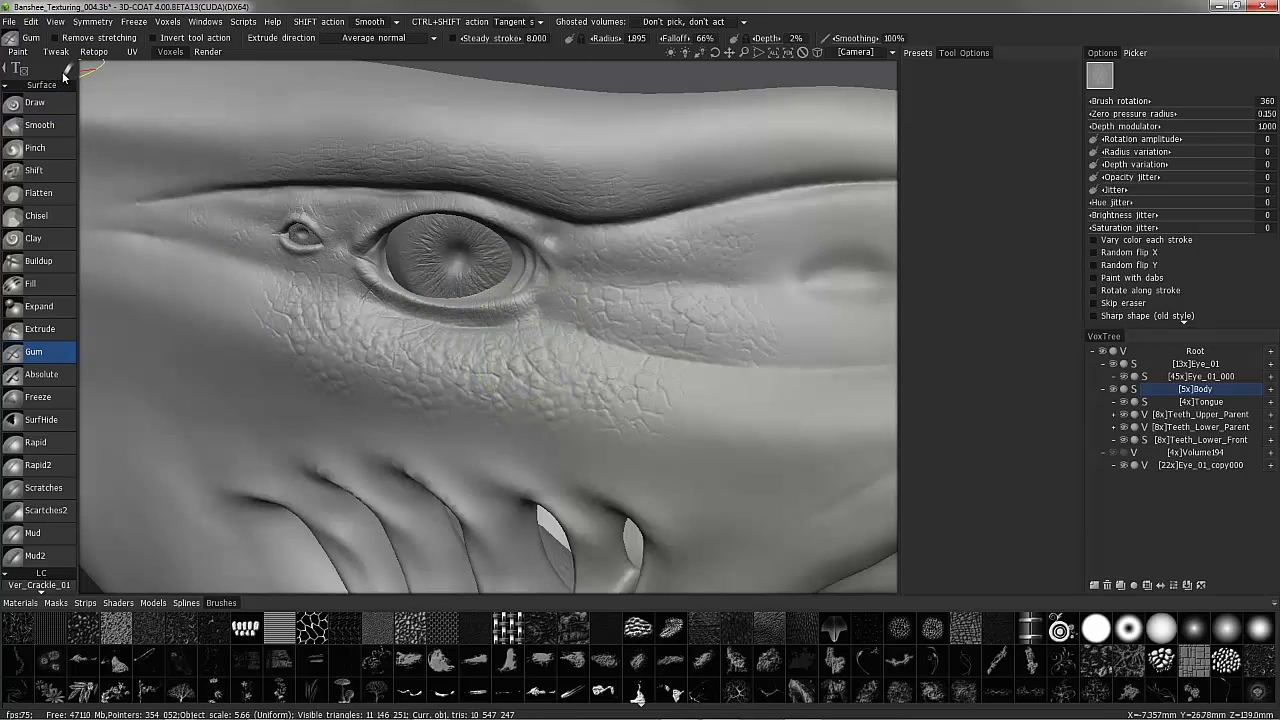
pyautogui.moveTo(92, 70)
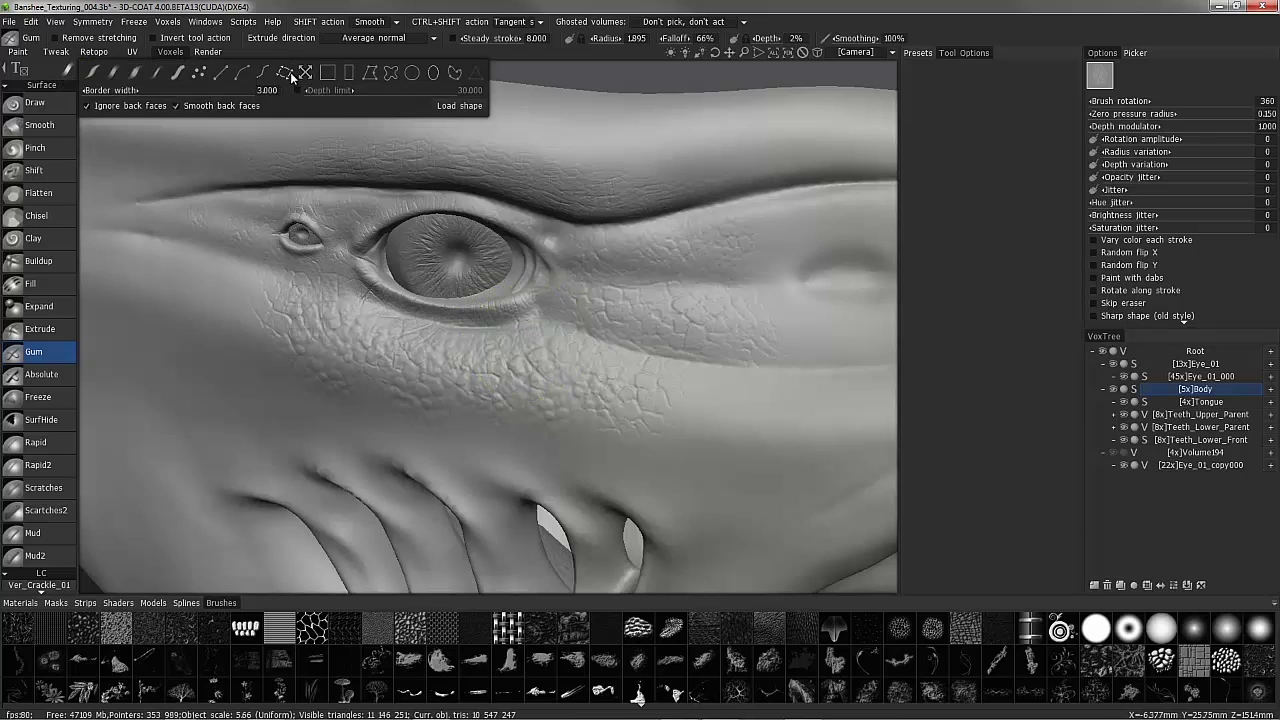
pyautogui.click(285, 73)
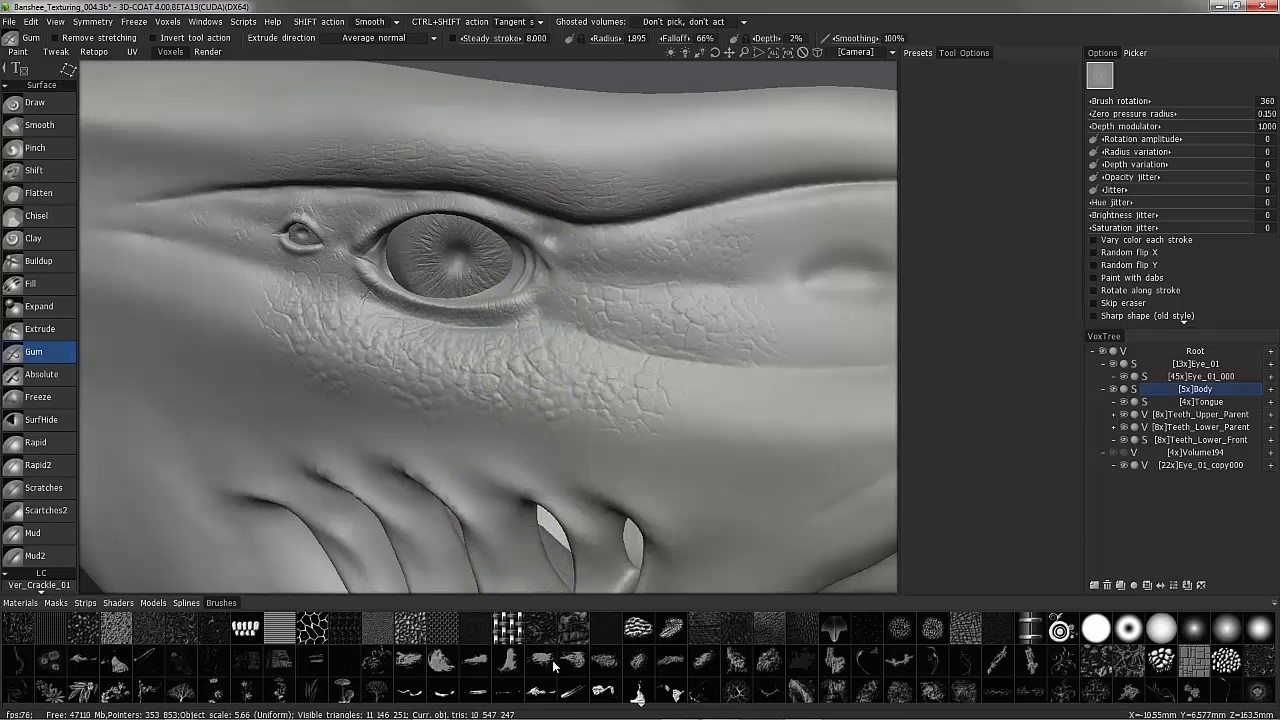
# Choose the SW_ReptileSkin_26 alpha as the brush for the Gum tool
pyautogui.scroll(-5, 553, 667)
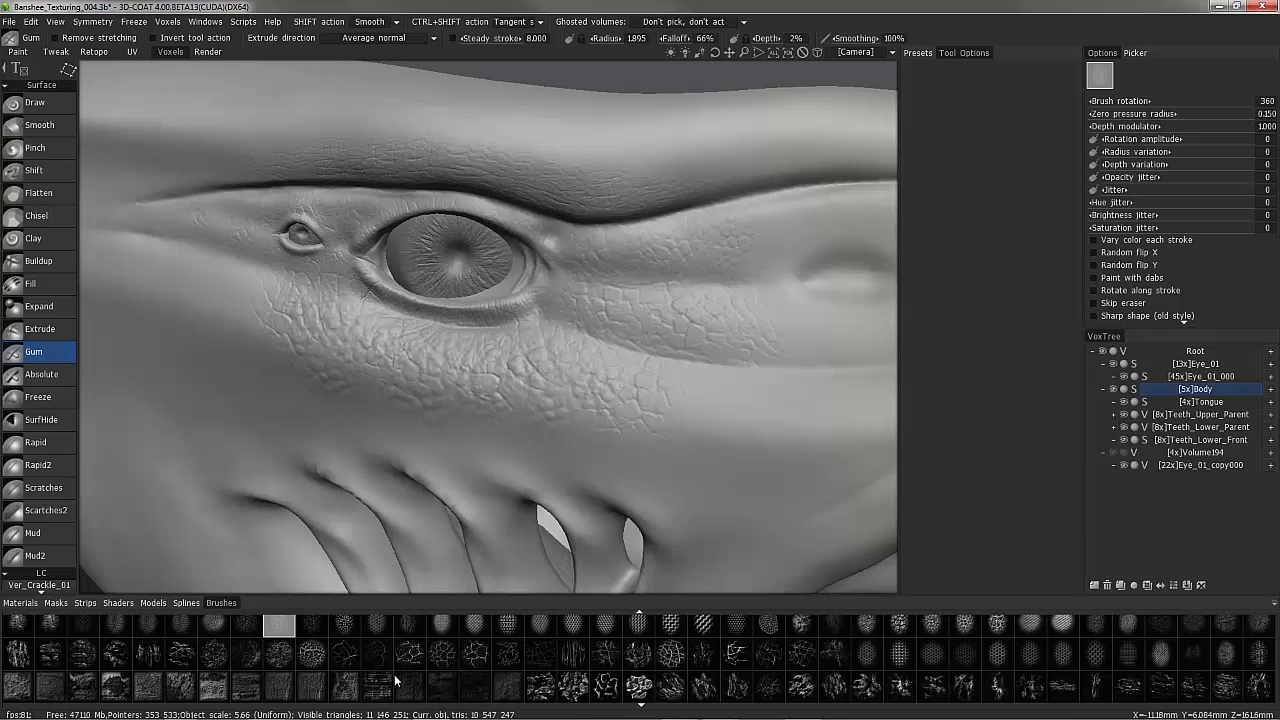
pyautogui.scroll(1, 288, 664)
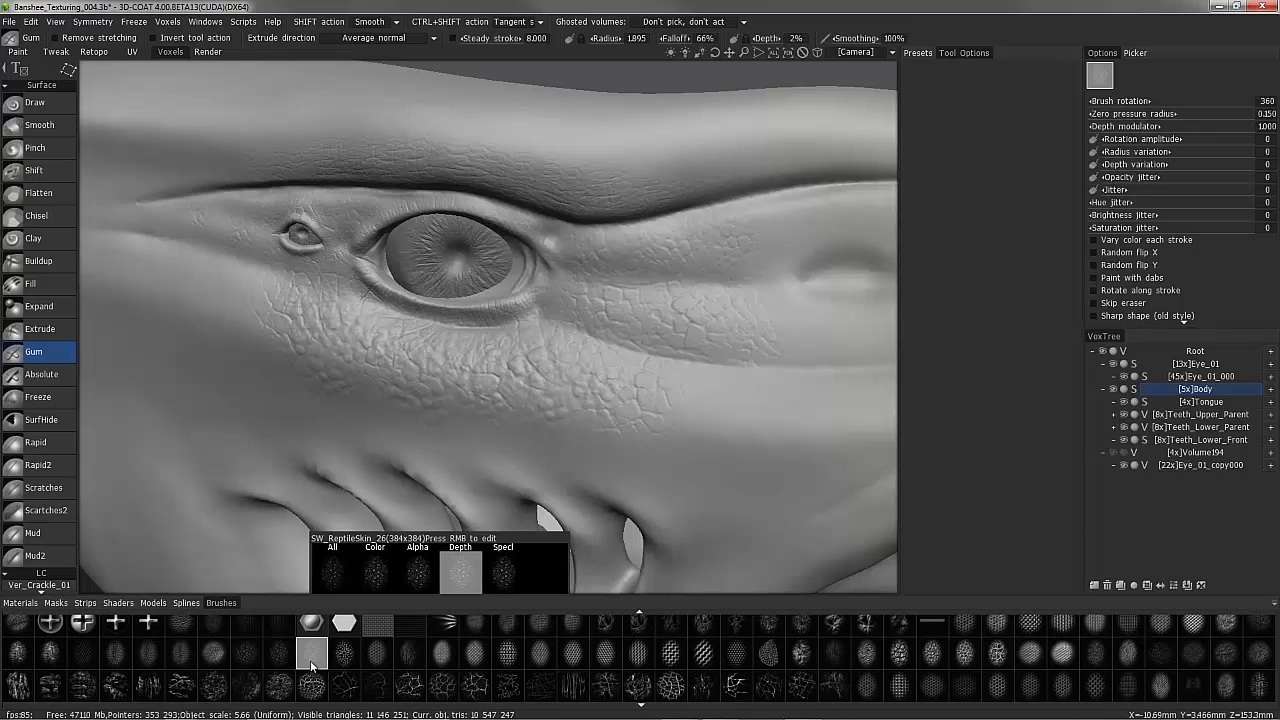
pyautogui.click(311, 662)
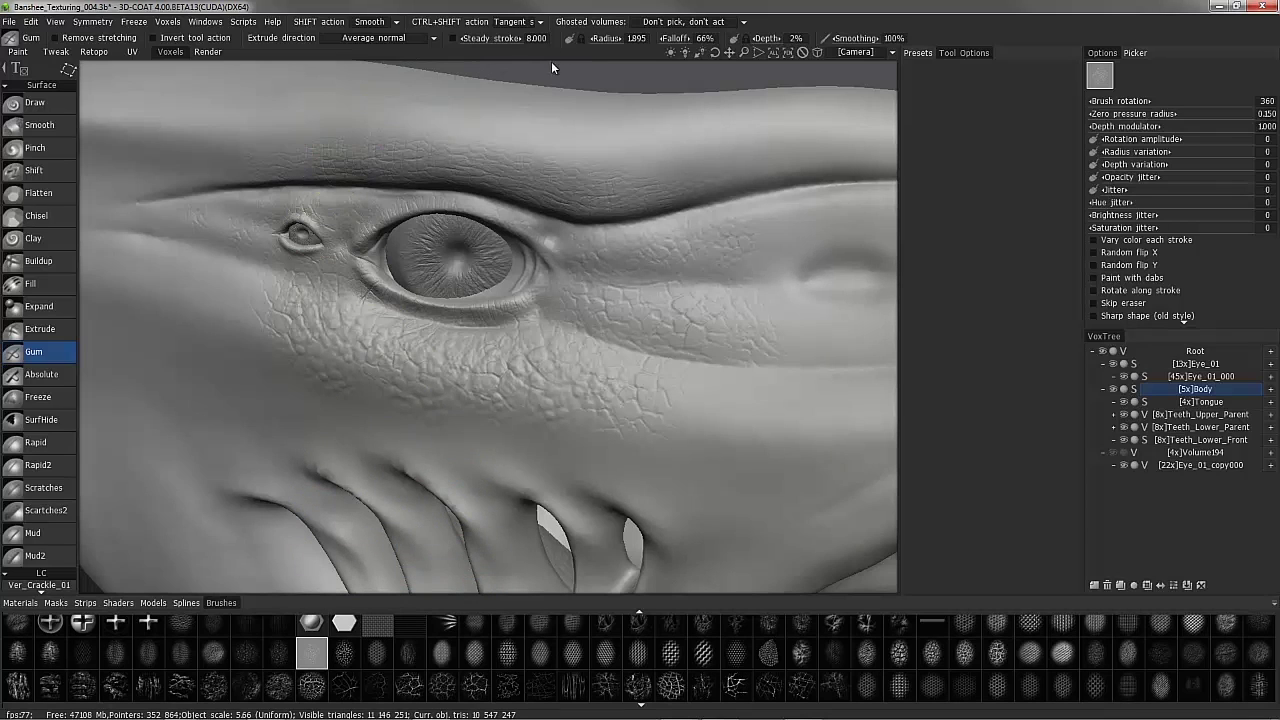
# Apply the reptile-skin bumps to a freehand area below the small secondary eye, with border width 5, falloff 68% and smoothing 7%
pyautogui.moveTo(70, 72)
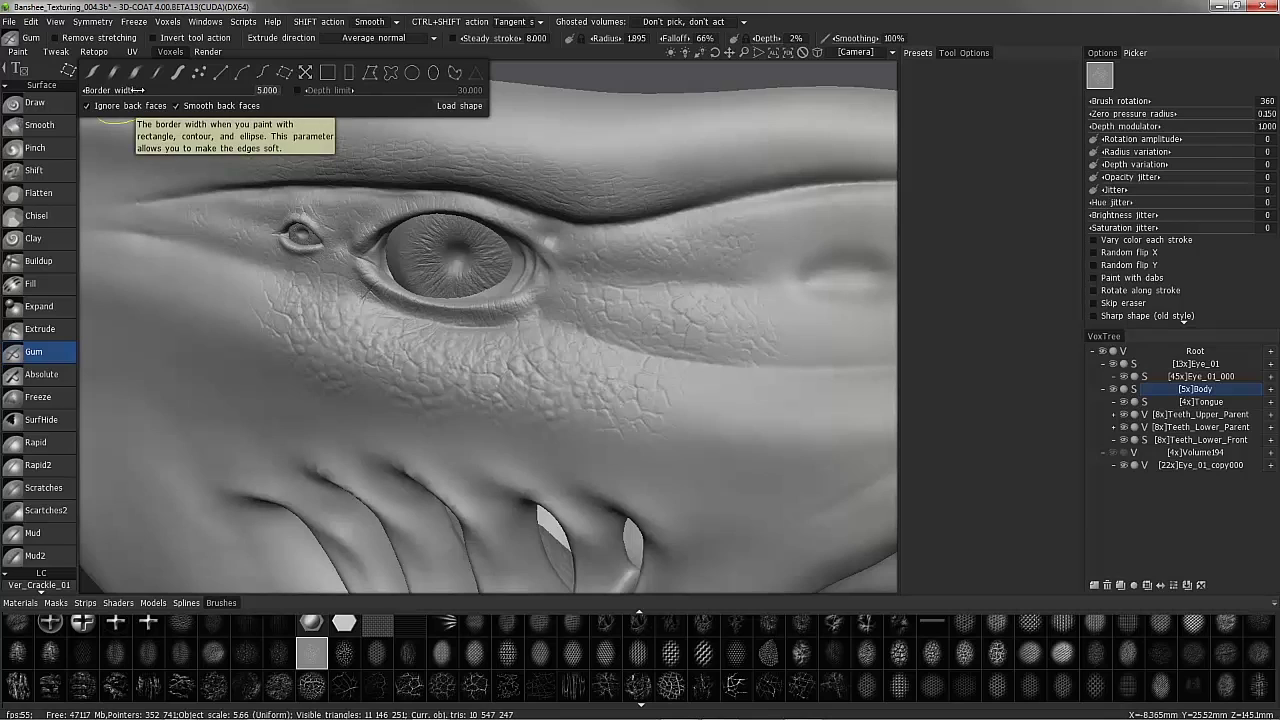
pyautogui.moveTo(136, 90); pyautogui.dragTo(145, 97)
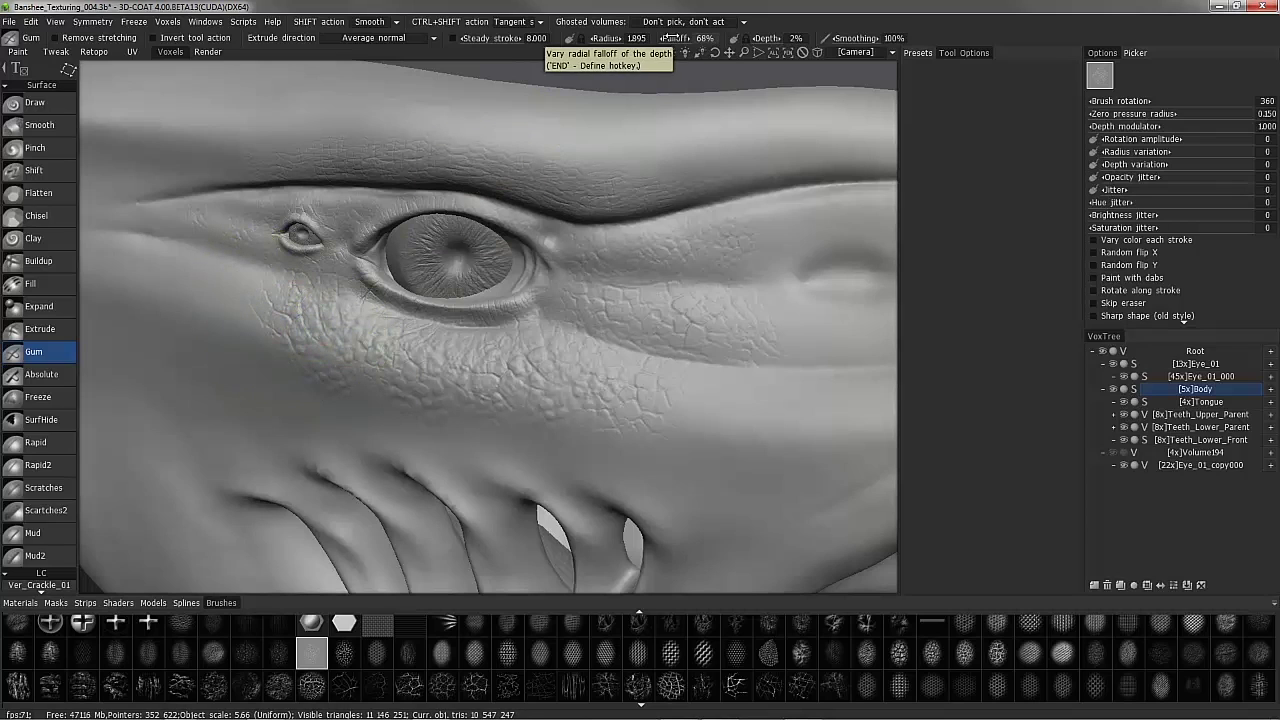
pyautogui.moveTo(667, 38); pyautogui.dragTo(671, 38)
pyautogui.moveTo(848, 38); pyautogui.dragTo(756, 40)
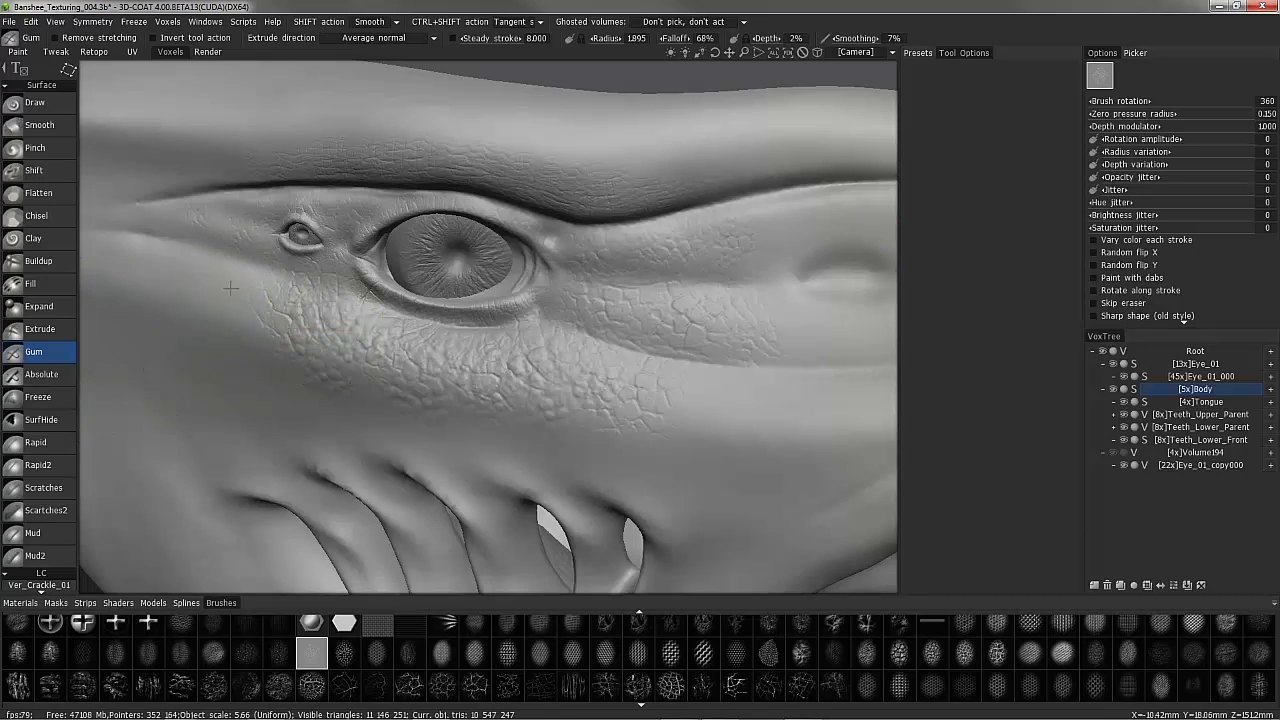
pyautogui.moveTo(288, 298)
pyautogui.mouseDown()
pyautogui.moveTo(286, 244)
pyautogui.moveTo(289, 326)
pyautogui.moveTo(245, 300)
pyautogui.mouseUp()
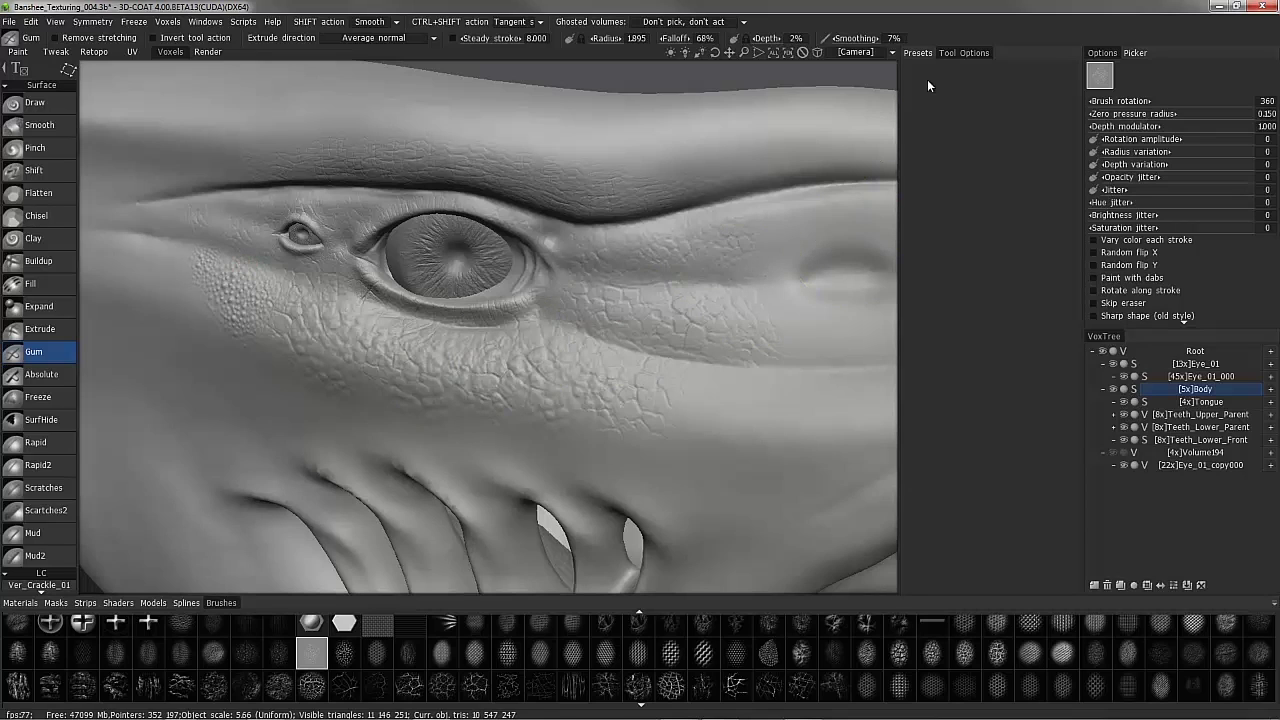
# Store the current Gum brush setup as a new preset in the Surface group
pyautogui.click(917, 53)
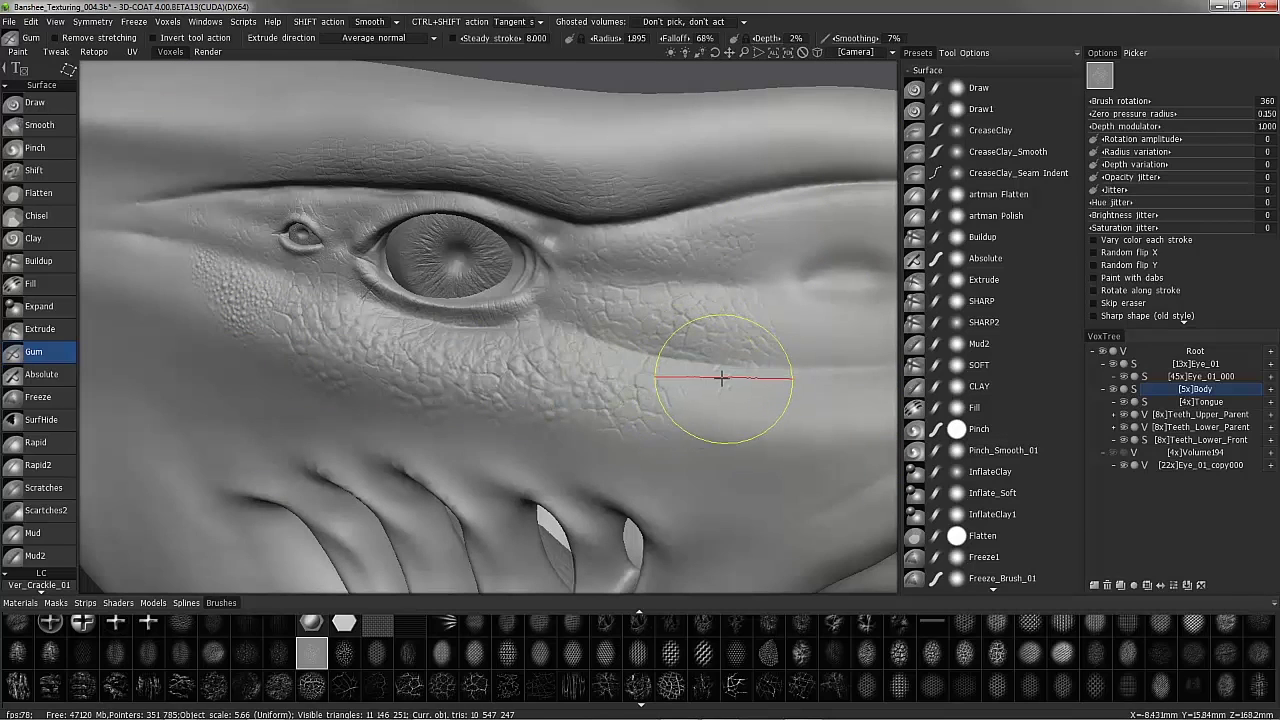
pyautogui.scroll(-2, 256, 350)
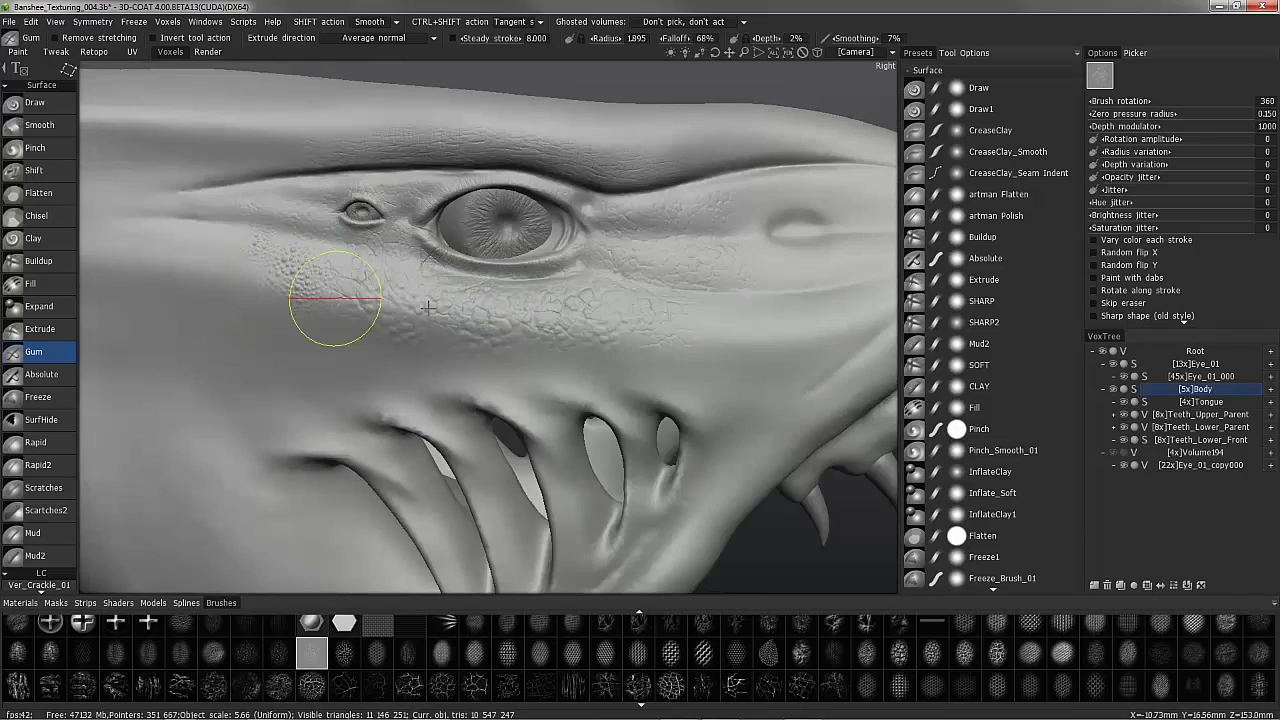
pyautogui.moveTo(337, 306)
pyautogui.keyDown('alt'); pyautogui.mouseDown()
pyautogui.moveTo(491, 343)
pyautogui.moveTo(692, 313)
pyautogui.mouseUp(); pyautogui.keyUp('alt')
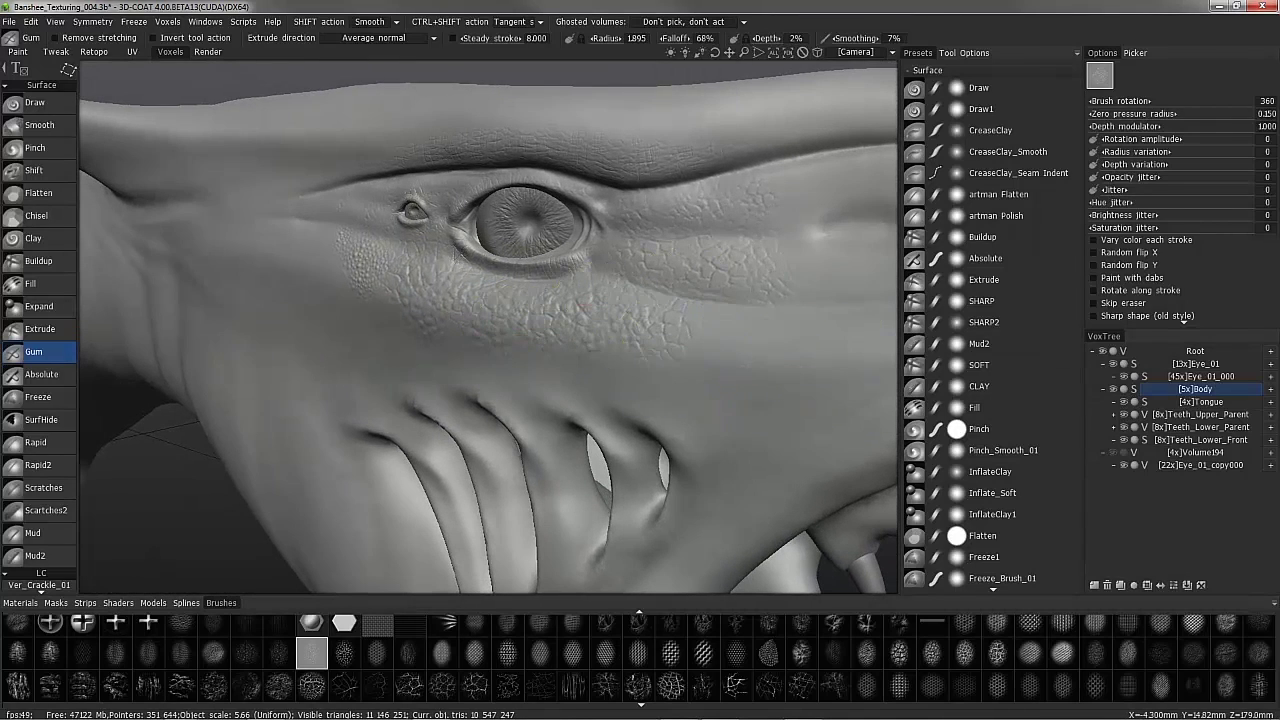
pyautogui.moveTo(371, 343)
pyautogui.keyDown('alt'); pyautogui.mouseDown()
pyautogui.moveTo(314, 348)
pyautogui.moveTo(337, 349)
pyautogui.moveTo(257, 251)
pyautogui.moveTo(349, 349)
pyautogui.moveTo(789, 376)
pyautogui.moveTo(810, 390)
pyautogui.moveTo(351, 363)
pyautogui.moveTo(347, 386)
pyautogui.mouseUp(); pyautogui.keyUp('alt')
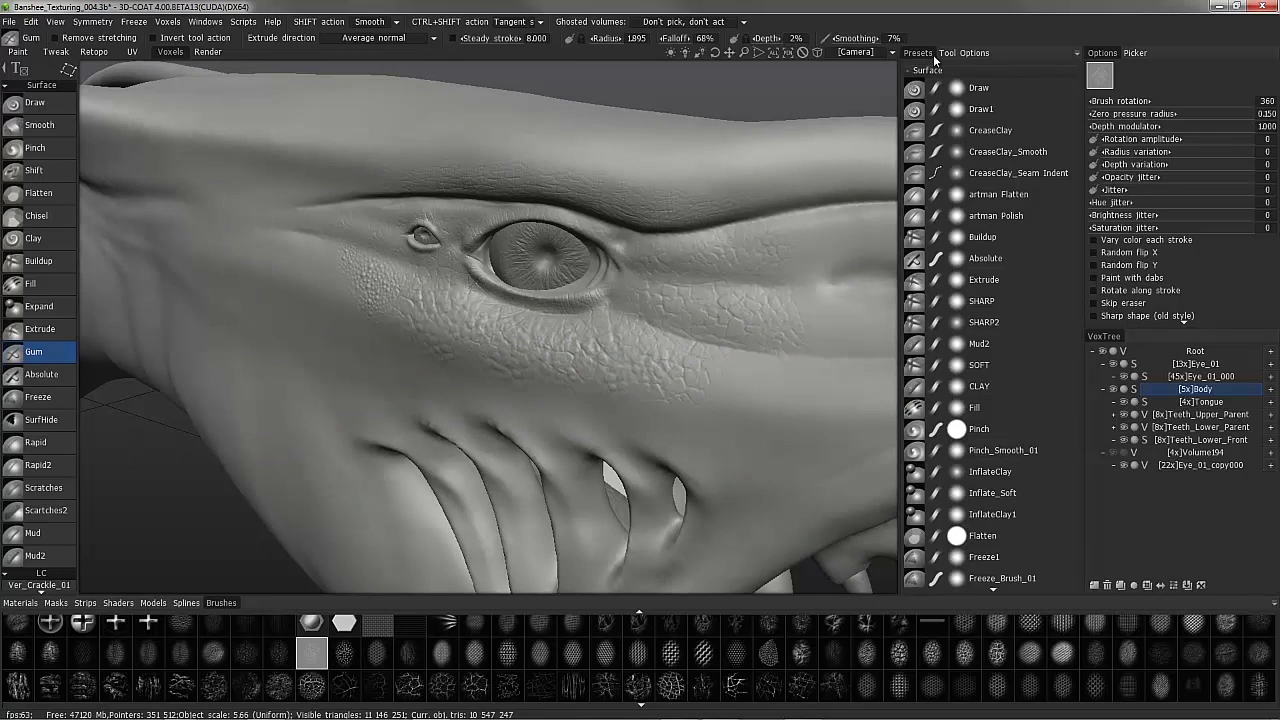
pyautogui.click(1078, 52)
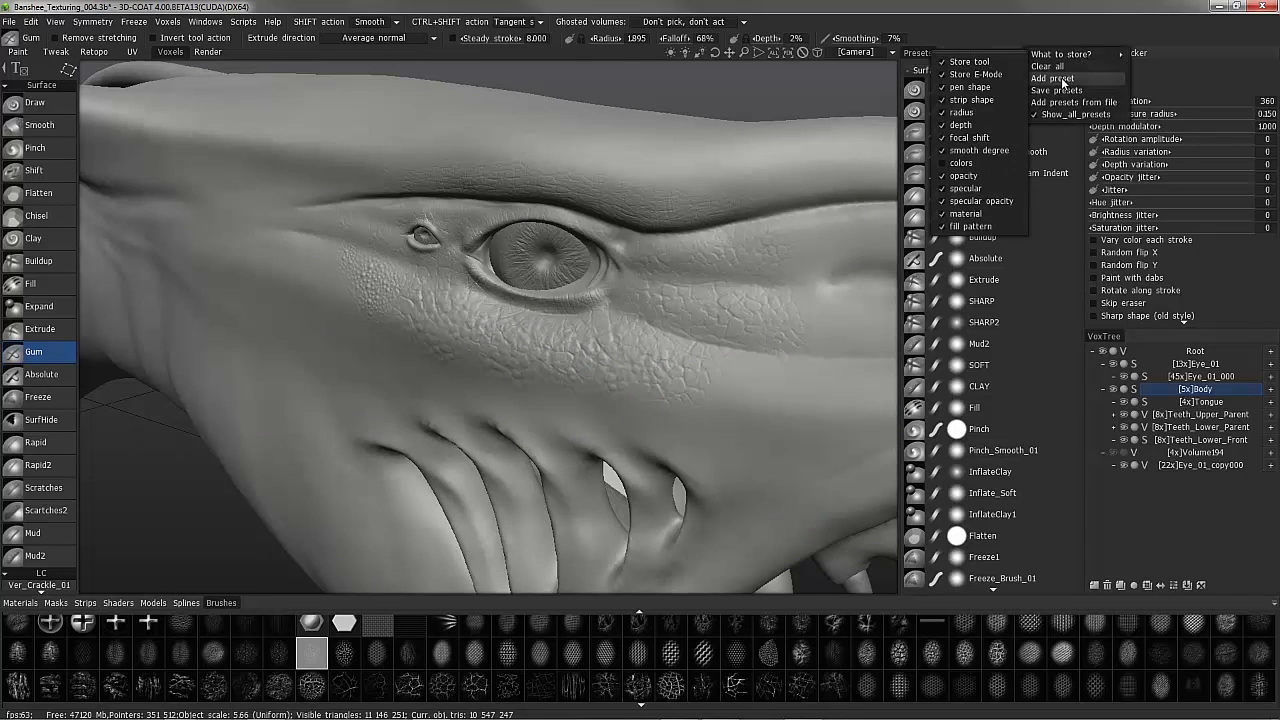
pyautogui.click(1058, 78)
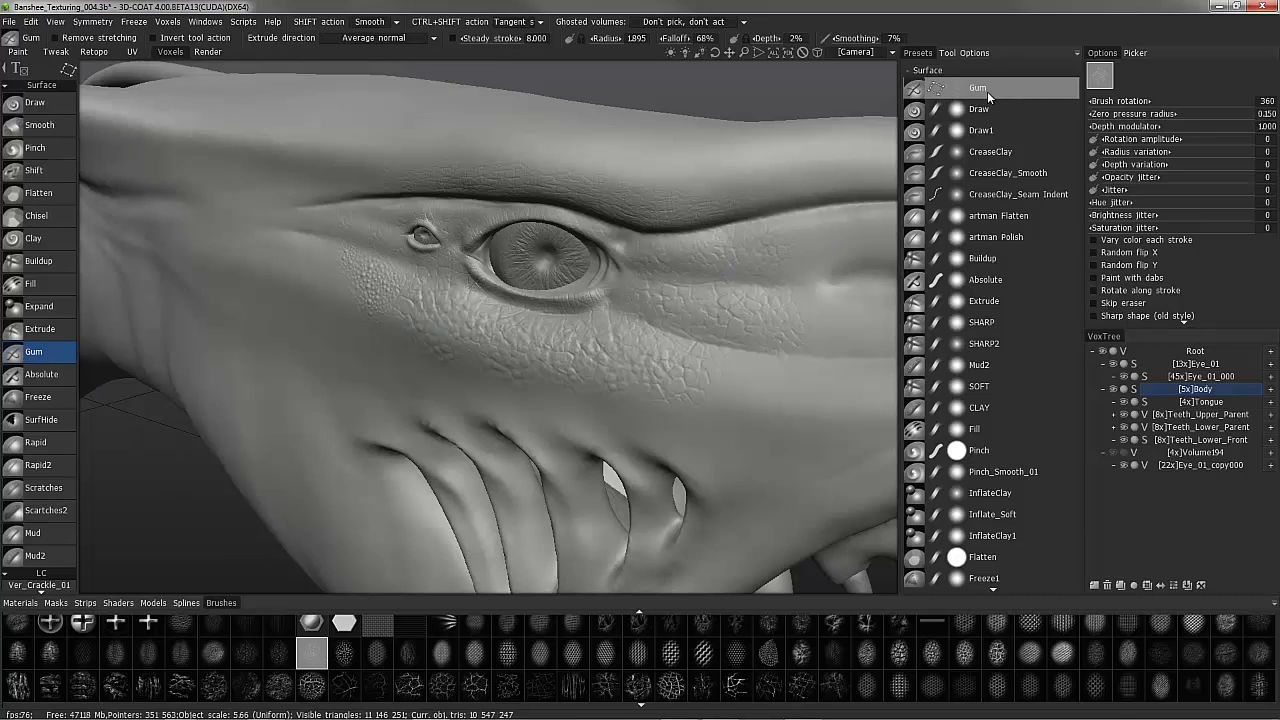
# Rename the new Gum preset to Reptile_Bump_01 and place it directly below InflateClay1 in the preset list
pyautogui.click(1077, 54)
pyautogui.moveTo(1077, 56)
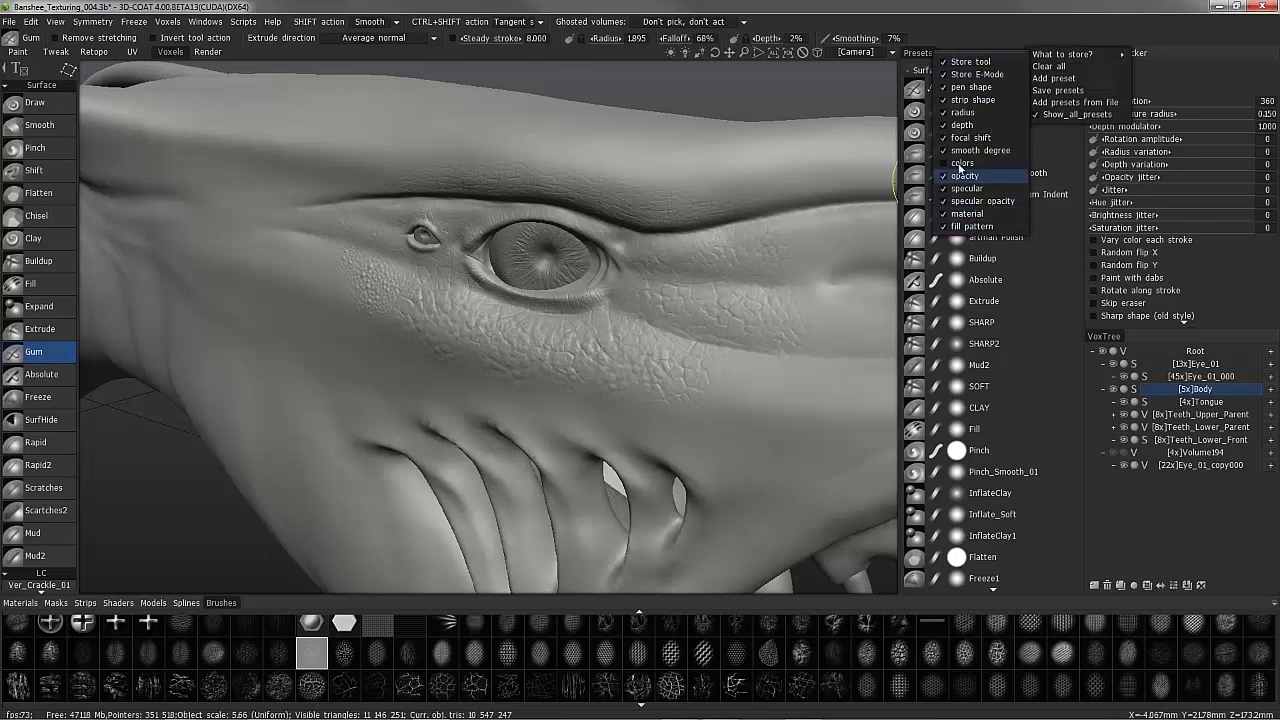
pyautogui.click(1053, 78)
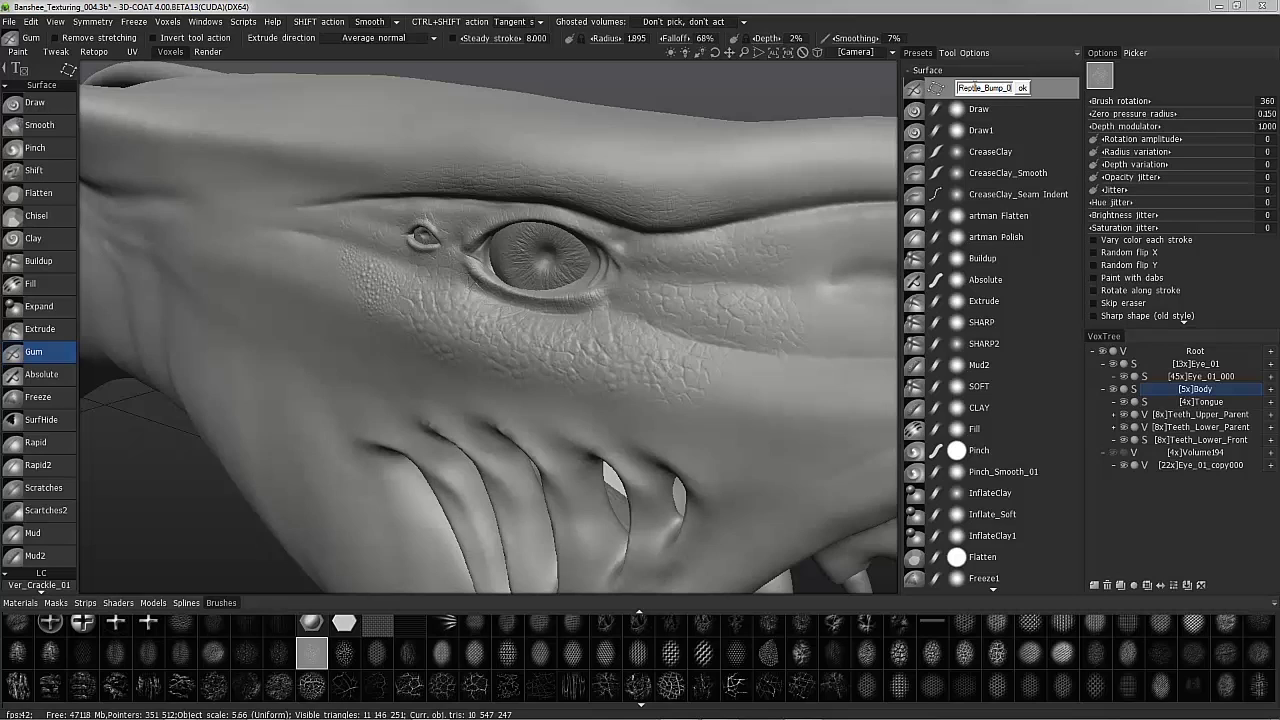
pyautogui.write('1')
pyautogui.press('Return')
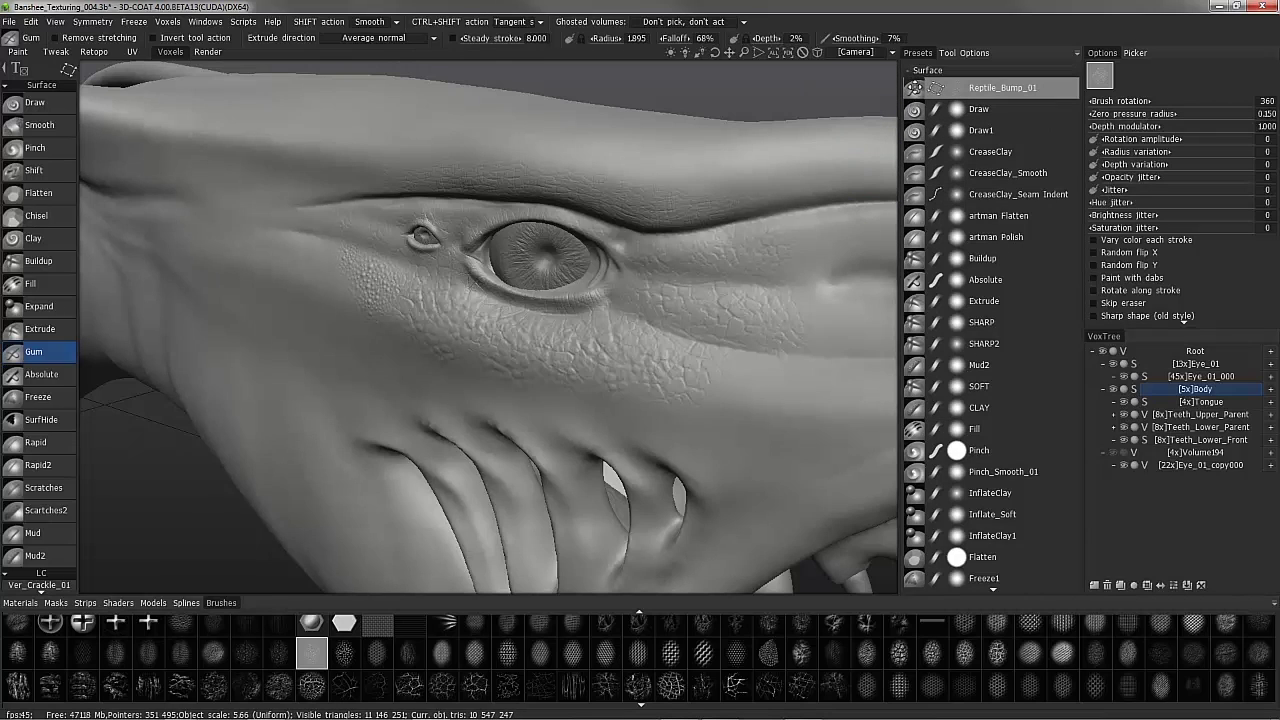
pyautogui.moveTo(913, 87); pyautogui.dragTo(935, 546)
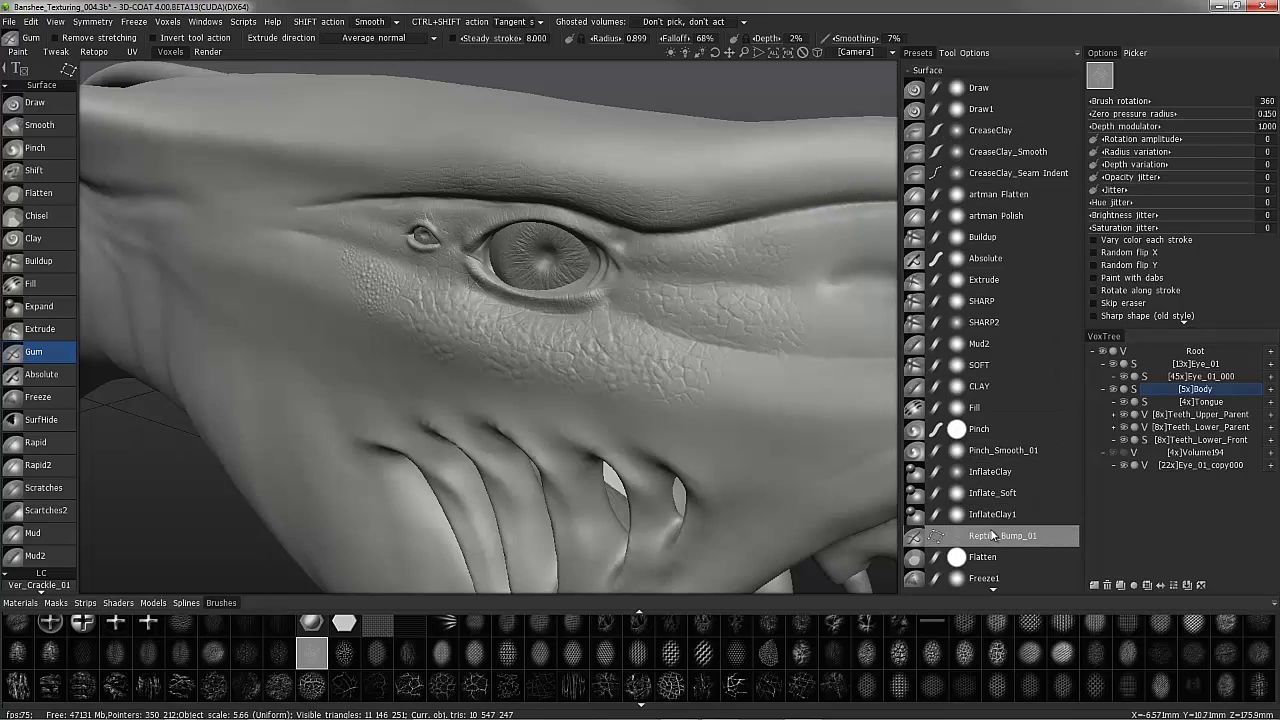
# Bring up the save dialog for the brush presets and close it without saving a file
pyautogui.click(1076, 51)
pyautogui.moveTo(1077, 55)
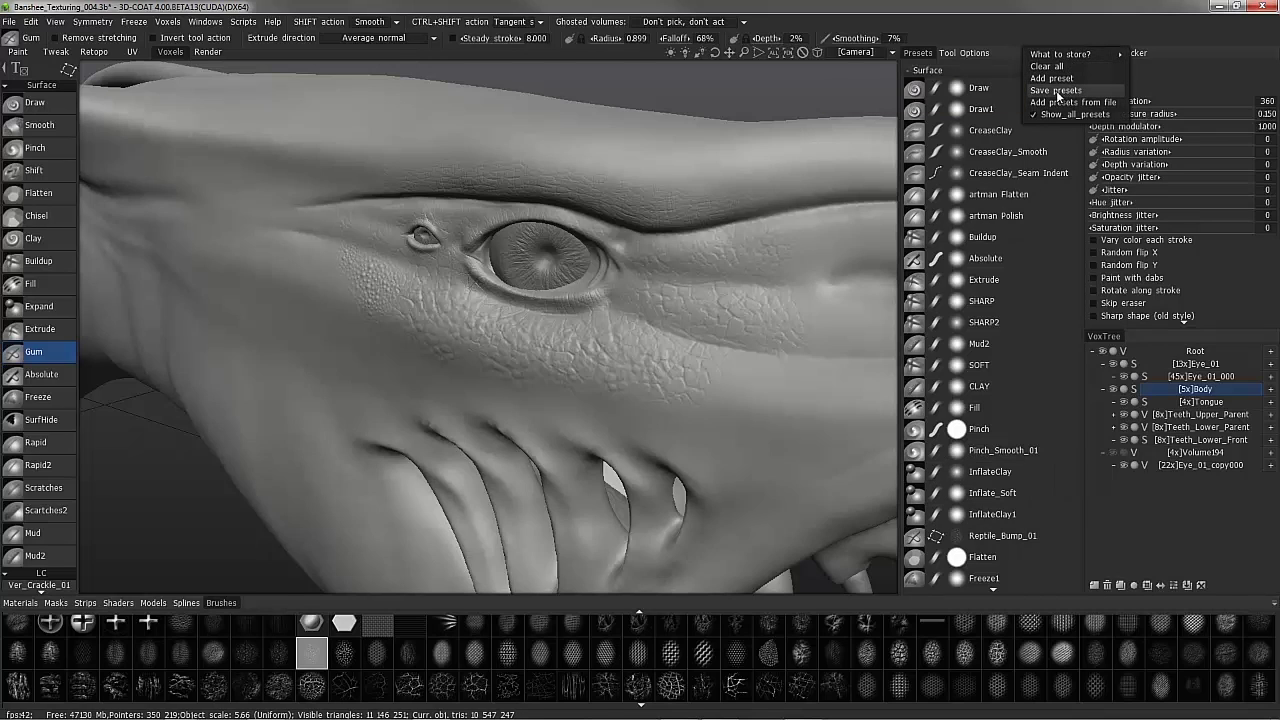
pyautogui.click(1056, 91)
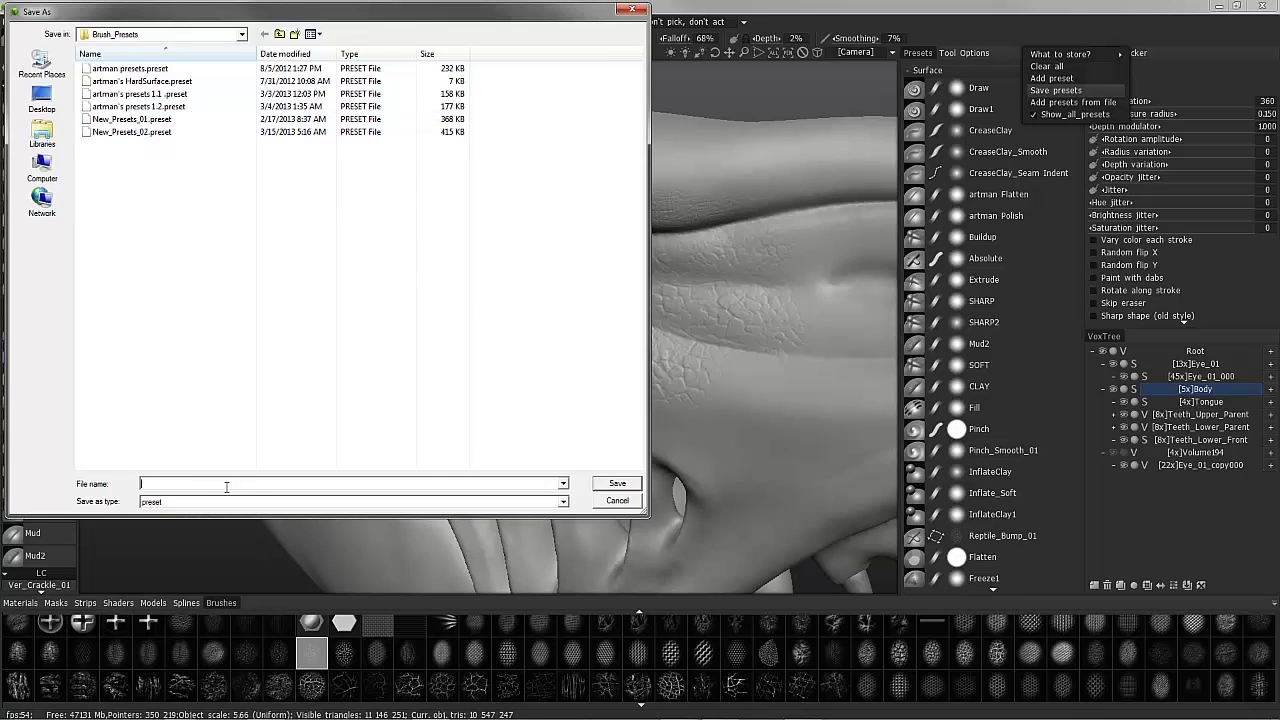
pyautogui.click(617, 500)
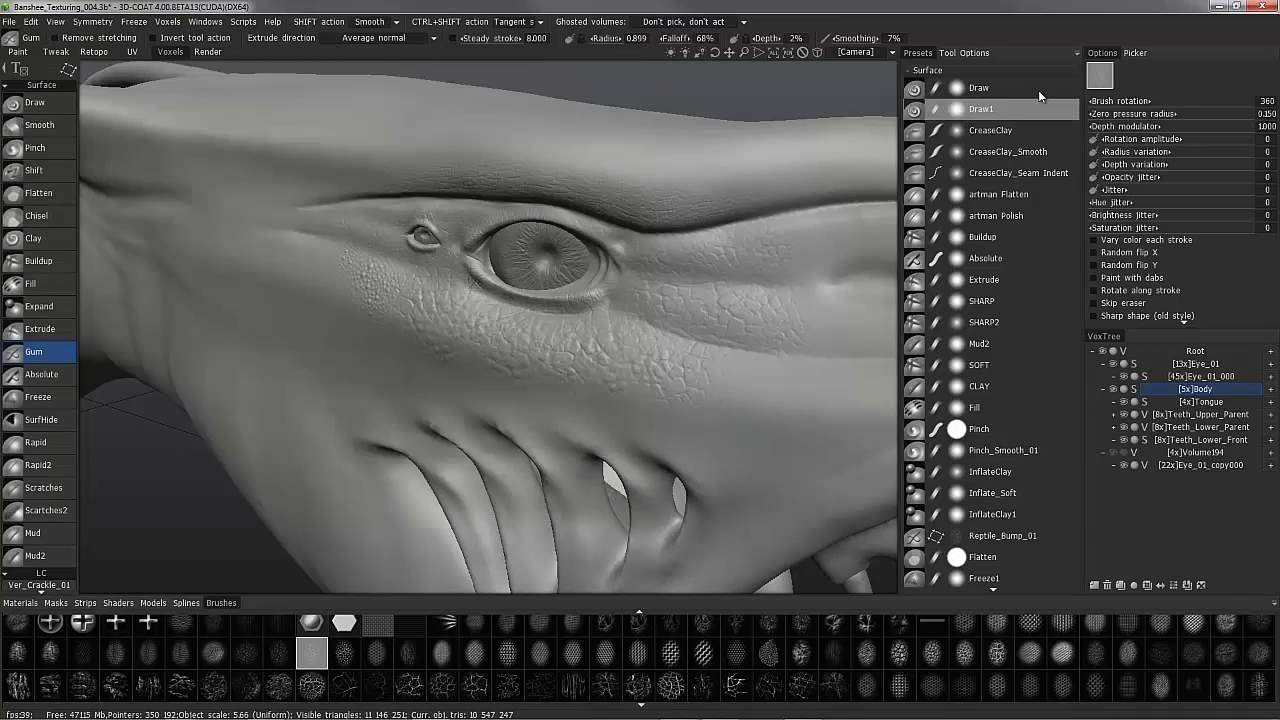
pyautogui.click(1077, 53)
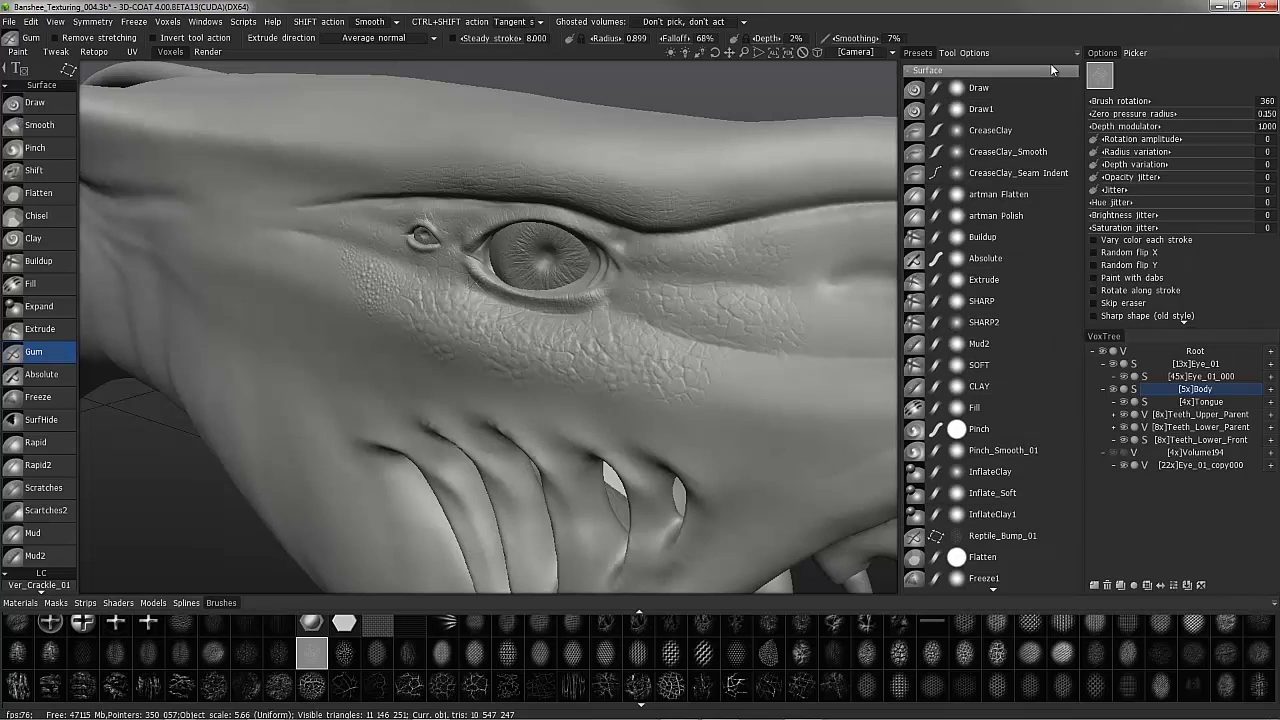
pyautogui.click(1077, 54)
pyautogui.click(1050, 103)
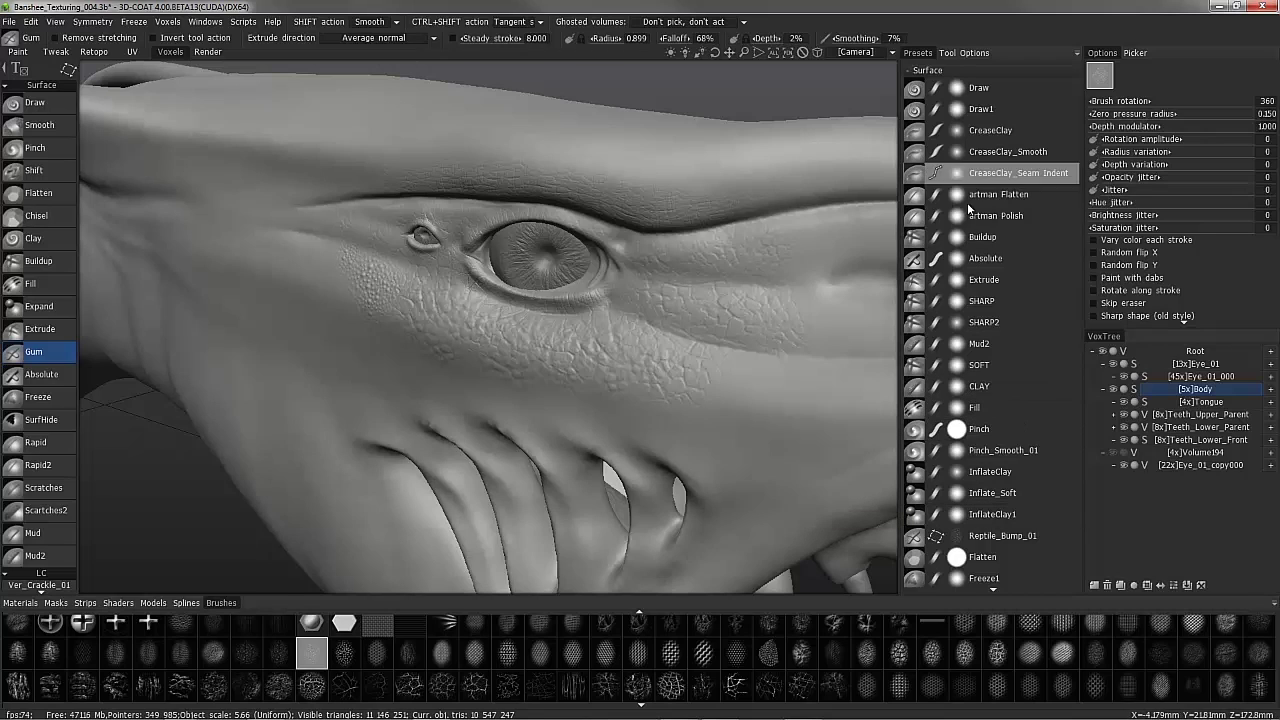
pyautogui.click(1077, 54)
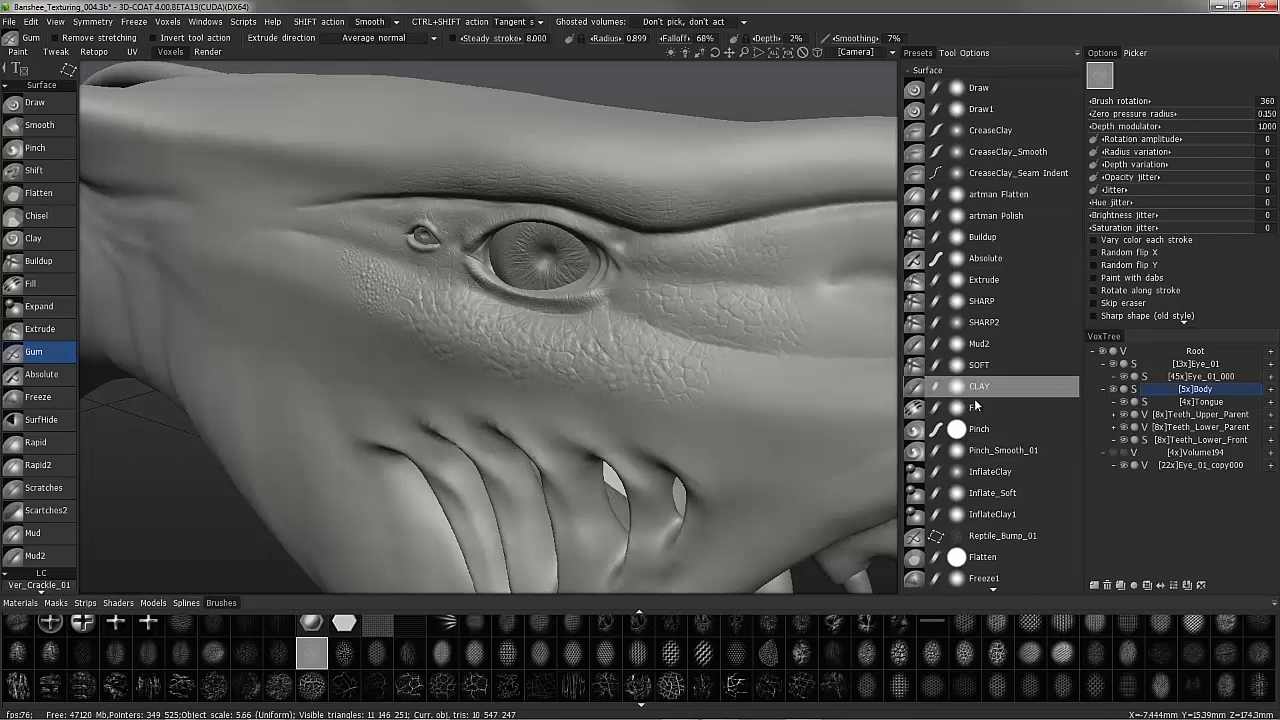
# Review the Voxels, Retopo and Paint preset groups, and the management options for the Pinch_Smooth_01 preset
pyautogui.click(957, 69)
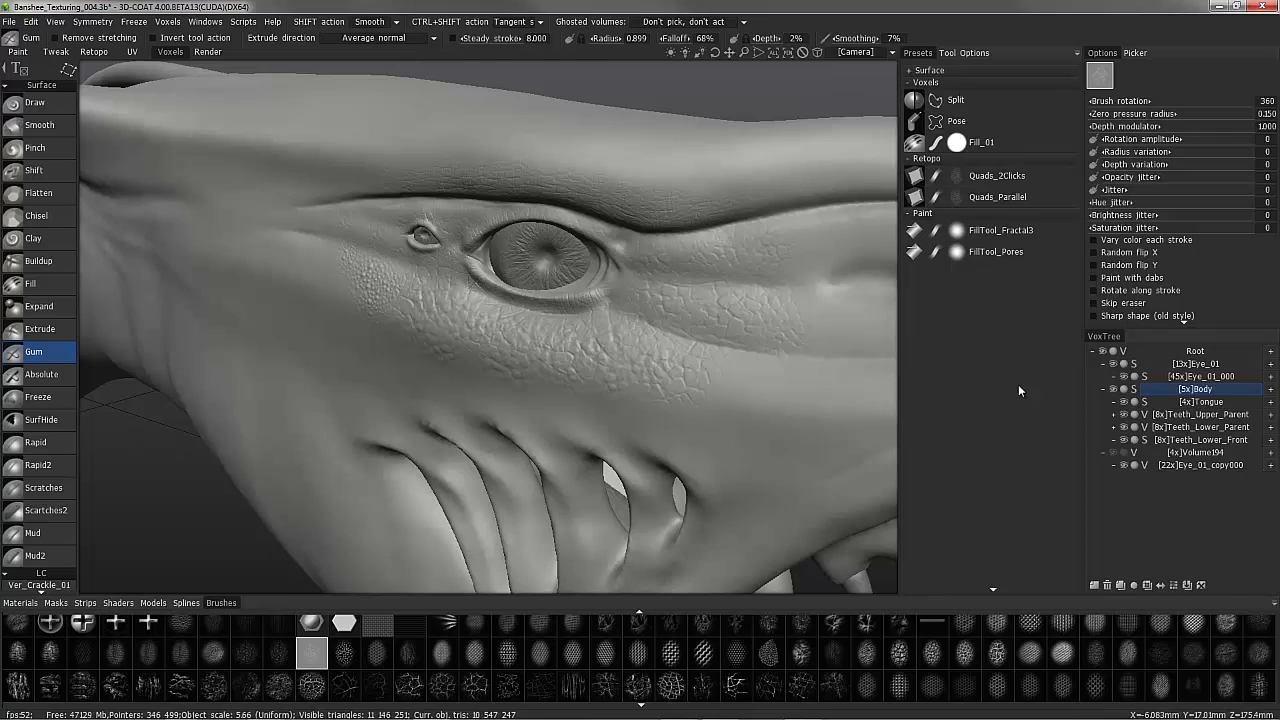
pyautogui.click(912, 71)
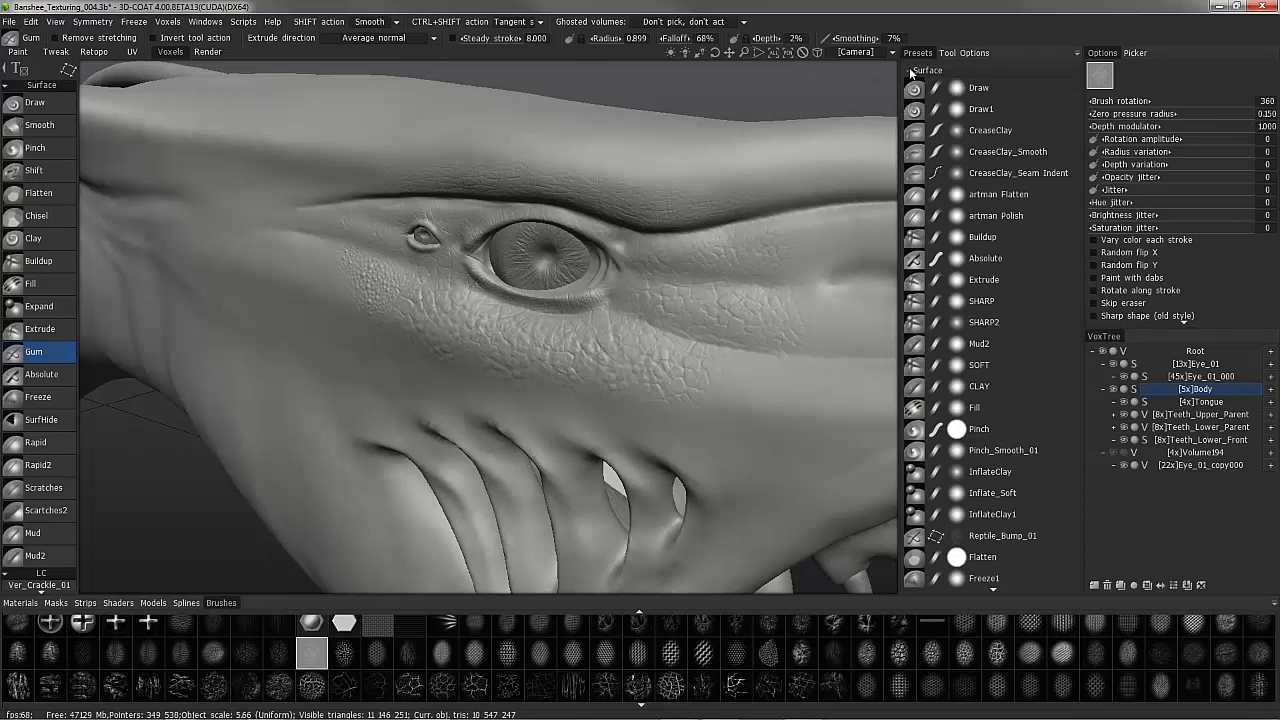
pyautogui.click(913, 72)
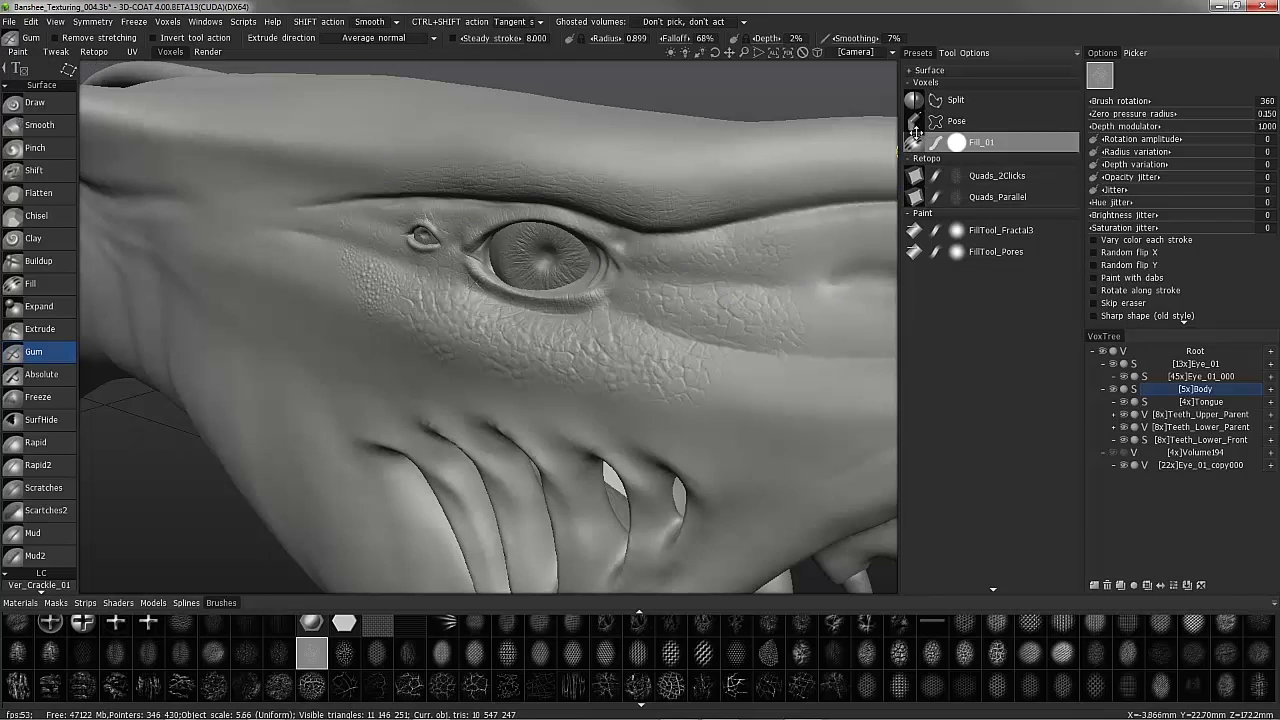
pyautogui.click(934, 72)
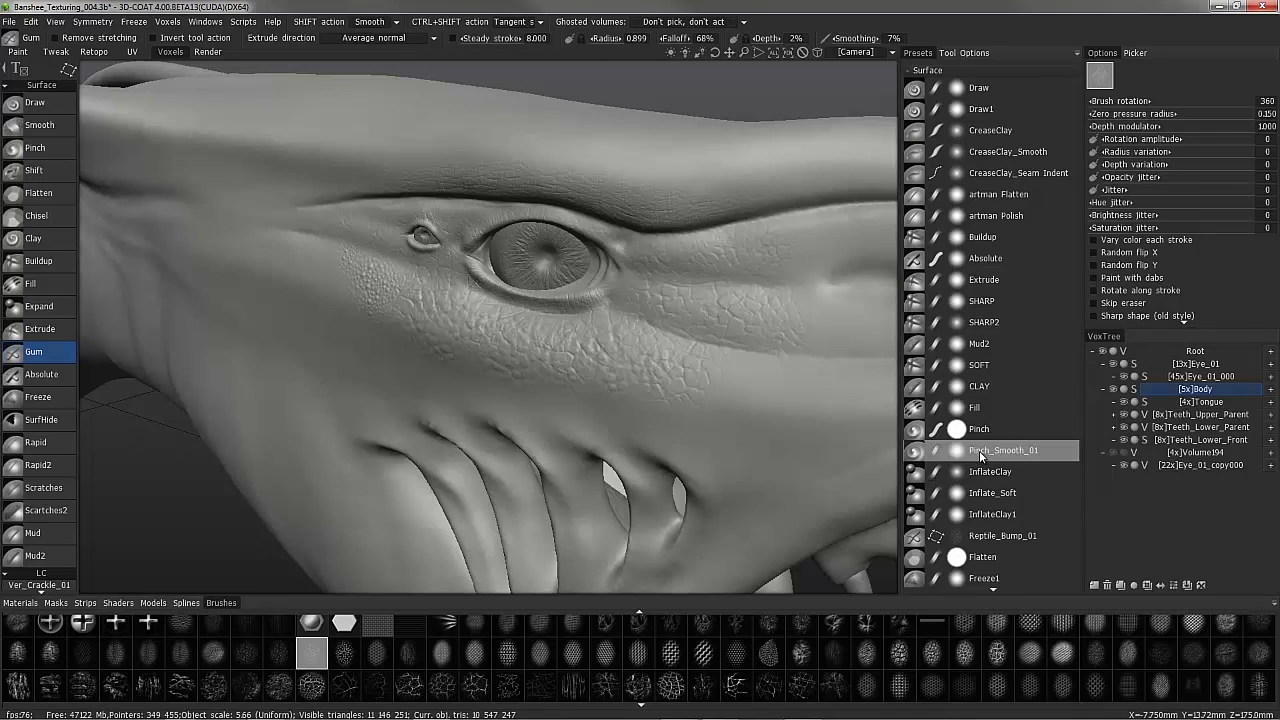
pyautogui.rightClick(980, 455)
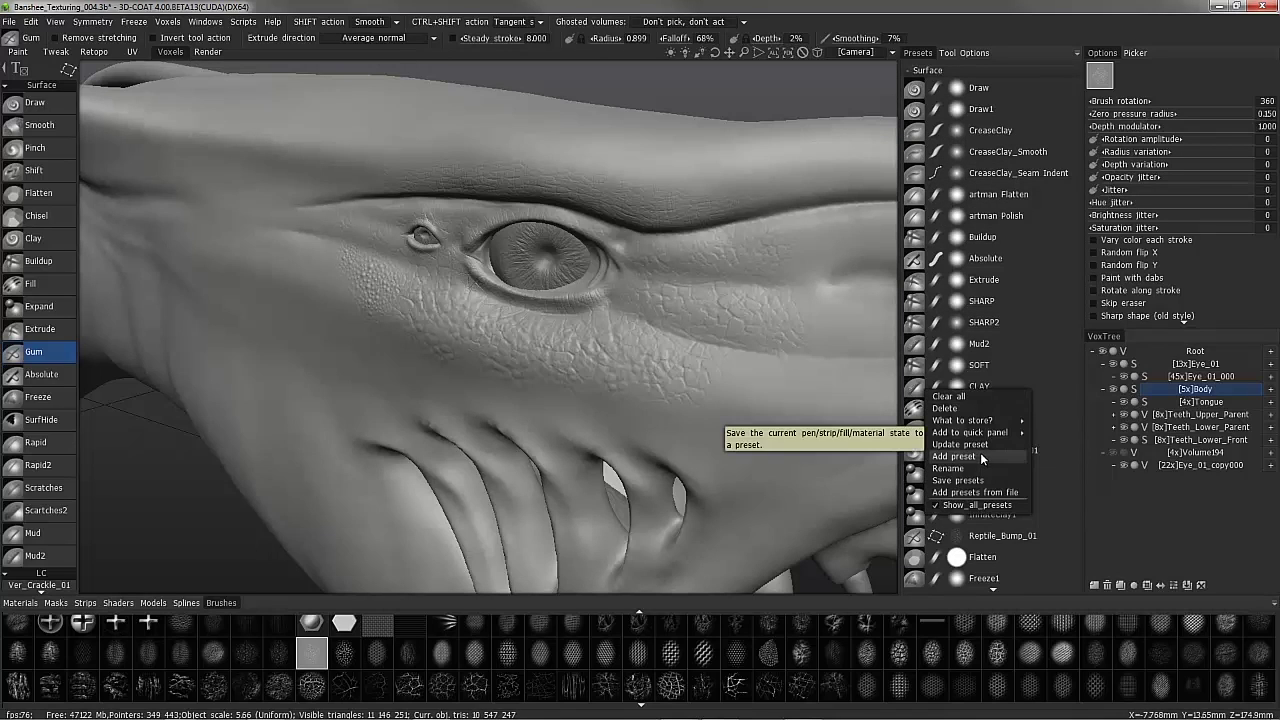
pyautogui.click(936, 505)
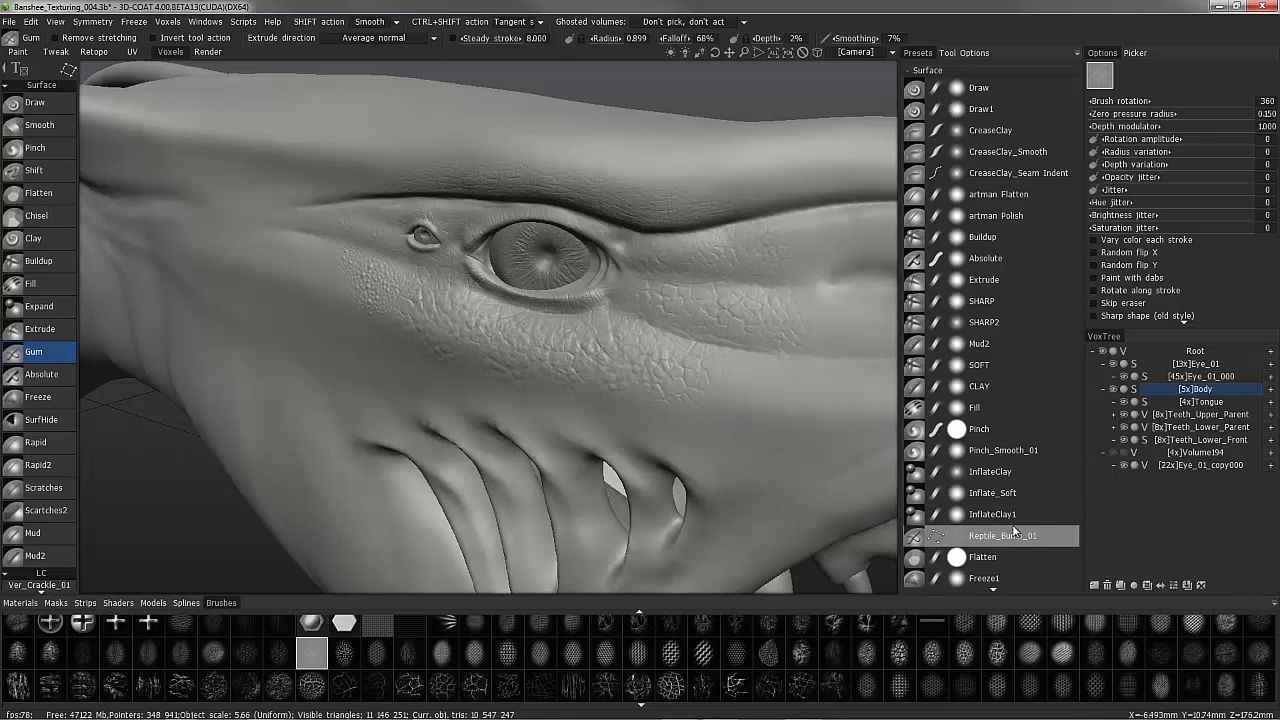
pyautogui.scroll(-10, 1000, 463)
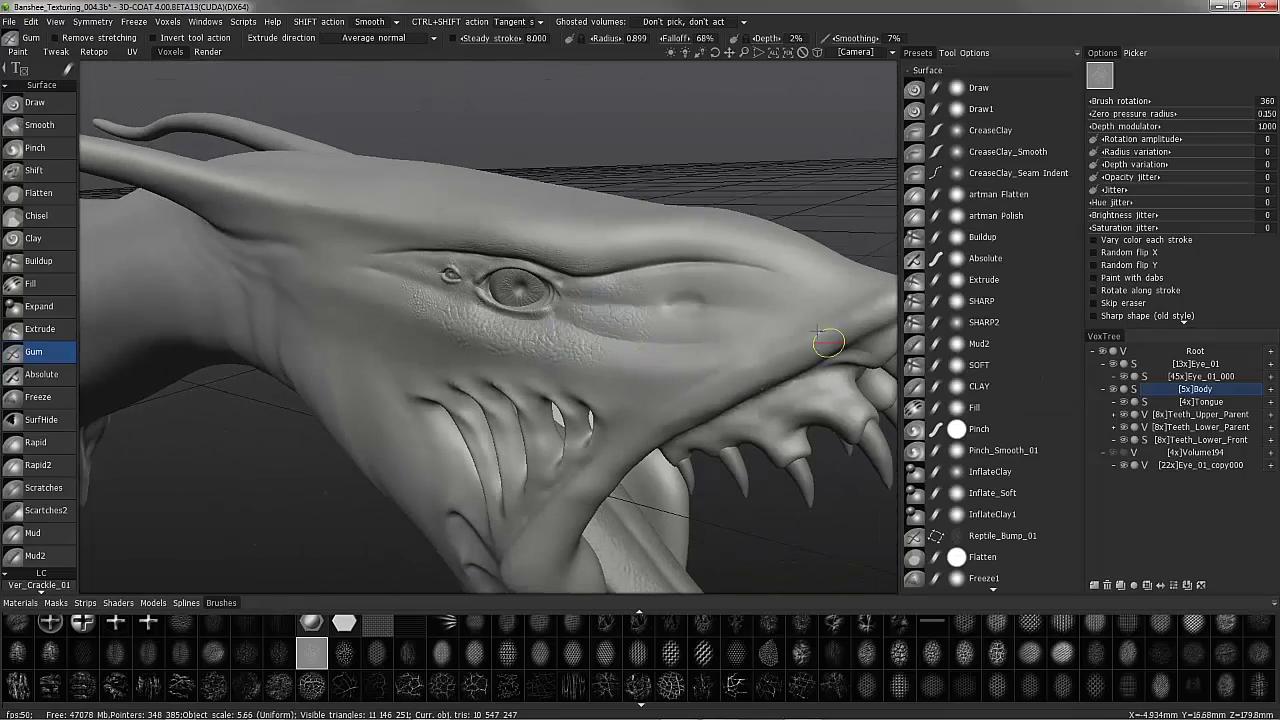
pyautogui.moveTo(593, 373)
pyautogui.keyDown('alt'); pyautogui.mouseDown()
pyautogui.moveTo(480, 363)
pyautogui.moveTo(520, 350)
pyautogui.moveTo(499, 276)
pyautogui.moveTo(557, 326)
pyautogui.moveTo(594, 314)
pyautogui.mouseUp(); pyautogui.keyUp('alt')
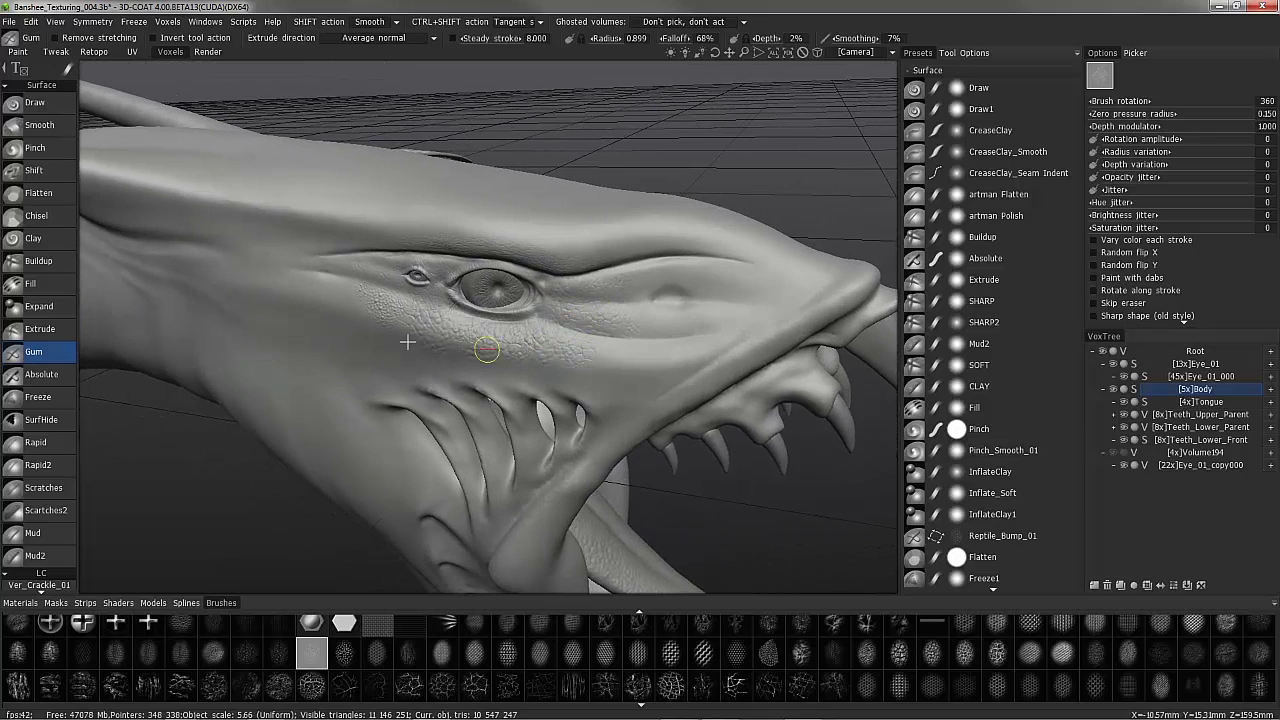
pyautogui.moveTo(487, 354)
pyautogui.keyDown('alt'); pyautogui.mouseDown()
pyautogui.moveTo(423, 349)
pyautogui.moveTo(451, 351)
pyautogui.mouseUp(); pyautogui.keyUp('alt')
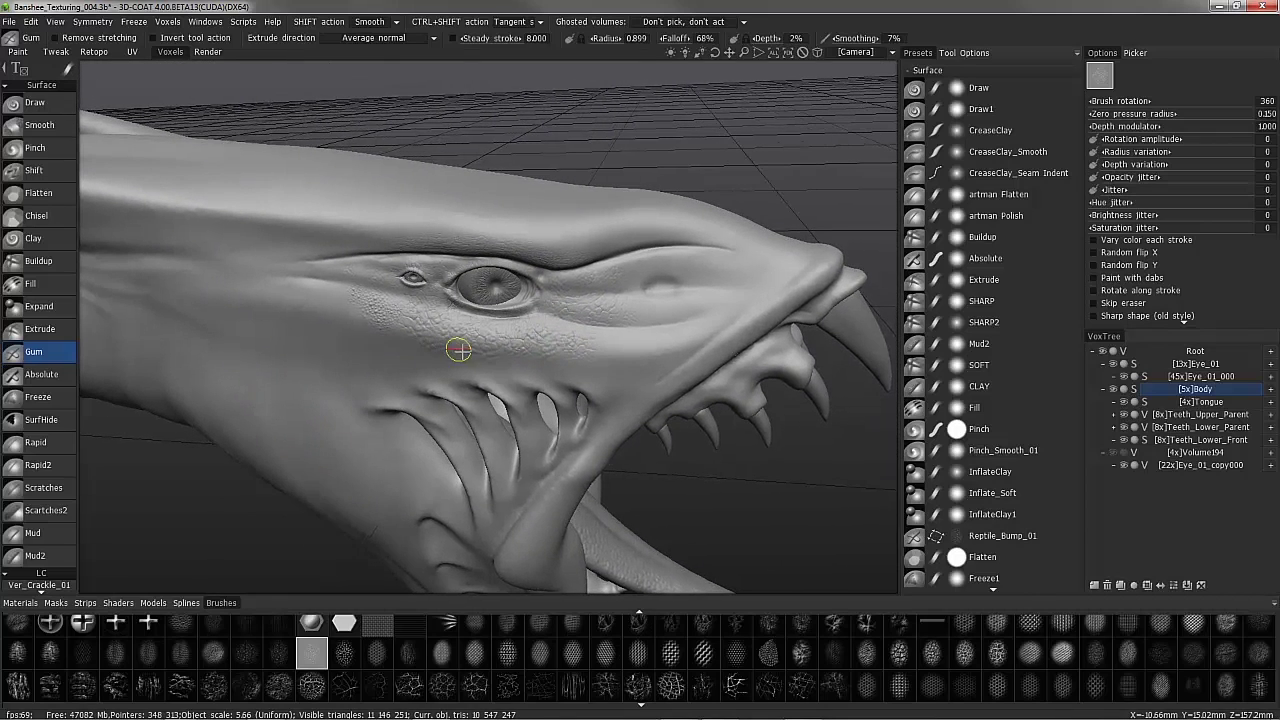
# Start creating a redistributable 3dcpack extension and go through its item list to the Presets section
pyautogui.click(13, 22)
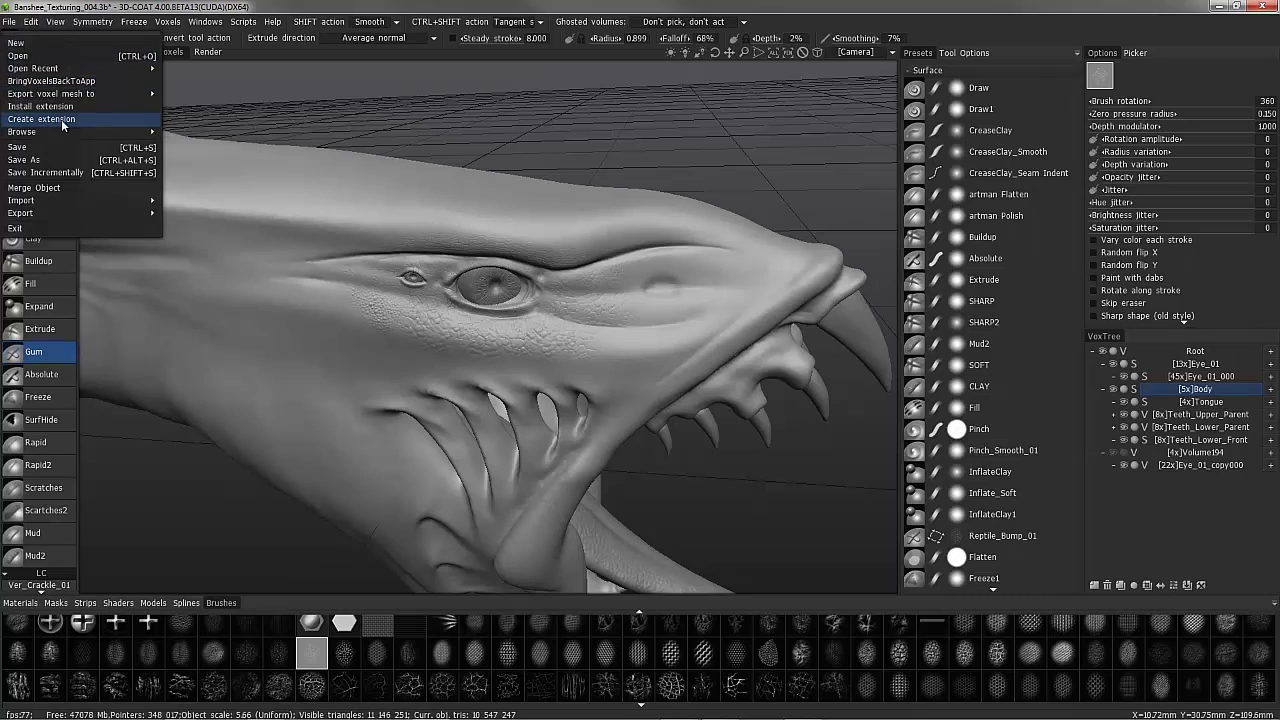
pyautogui.click(92, 118)
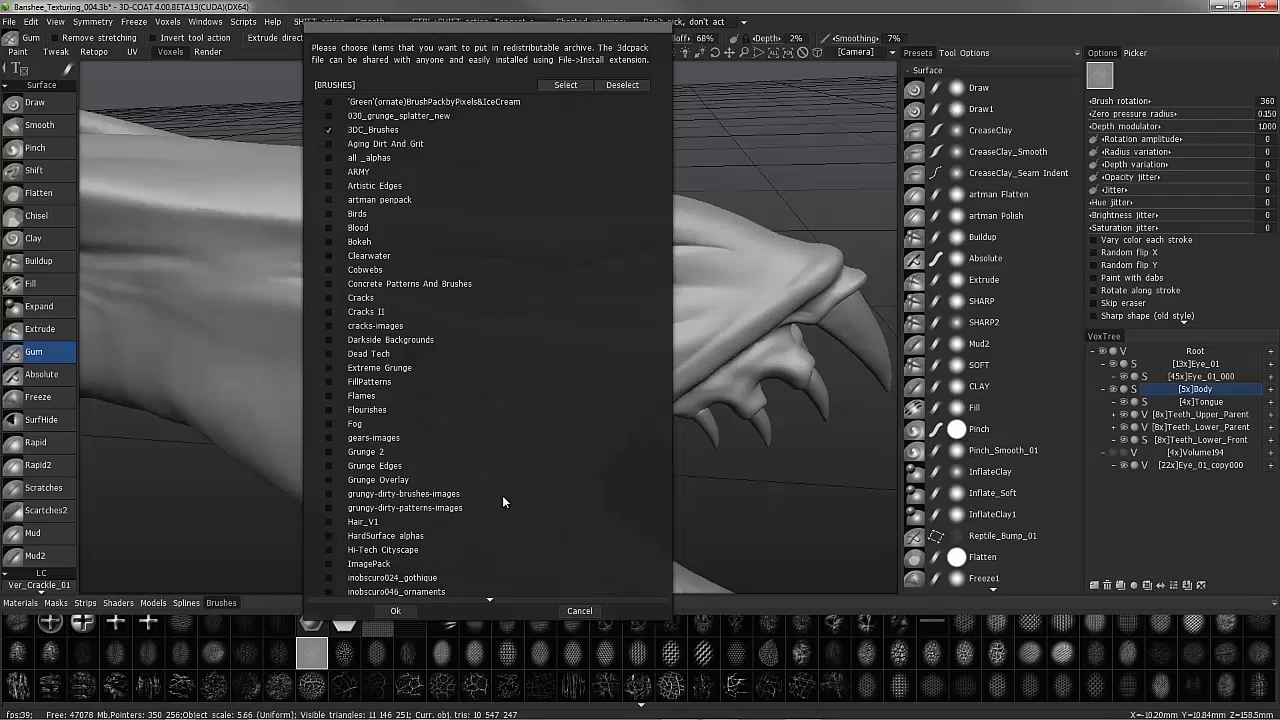
pyautogui.click(491, 599)
pyautogui.scroll(-20, 491, 598)
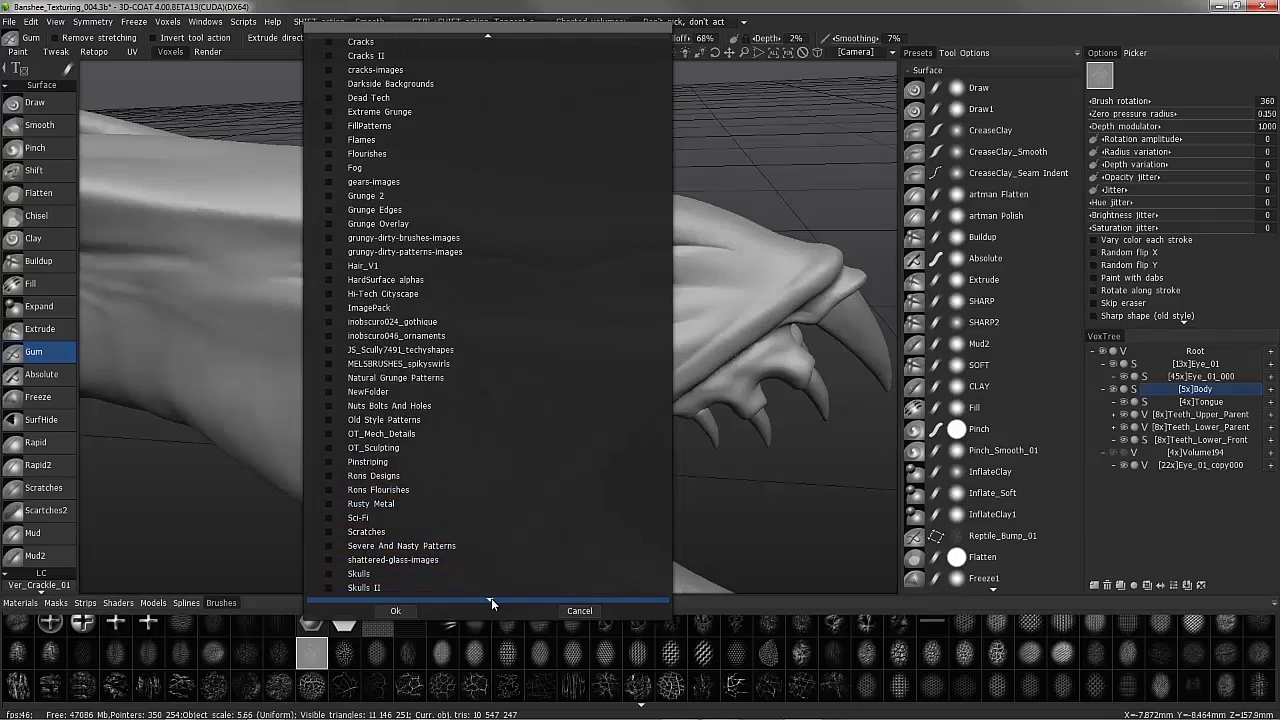
pyautogui.scroll(-10, 490, 597)
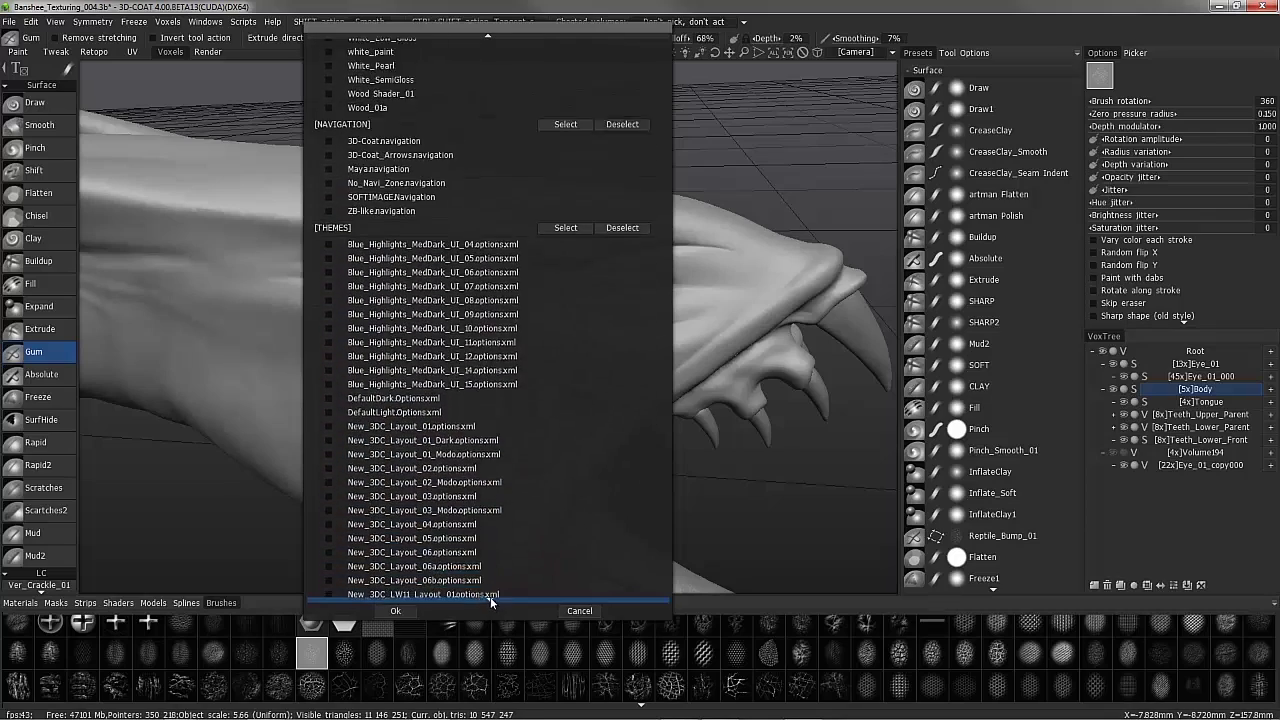
pyautogui.scroll(-10, 490, 598)
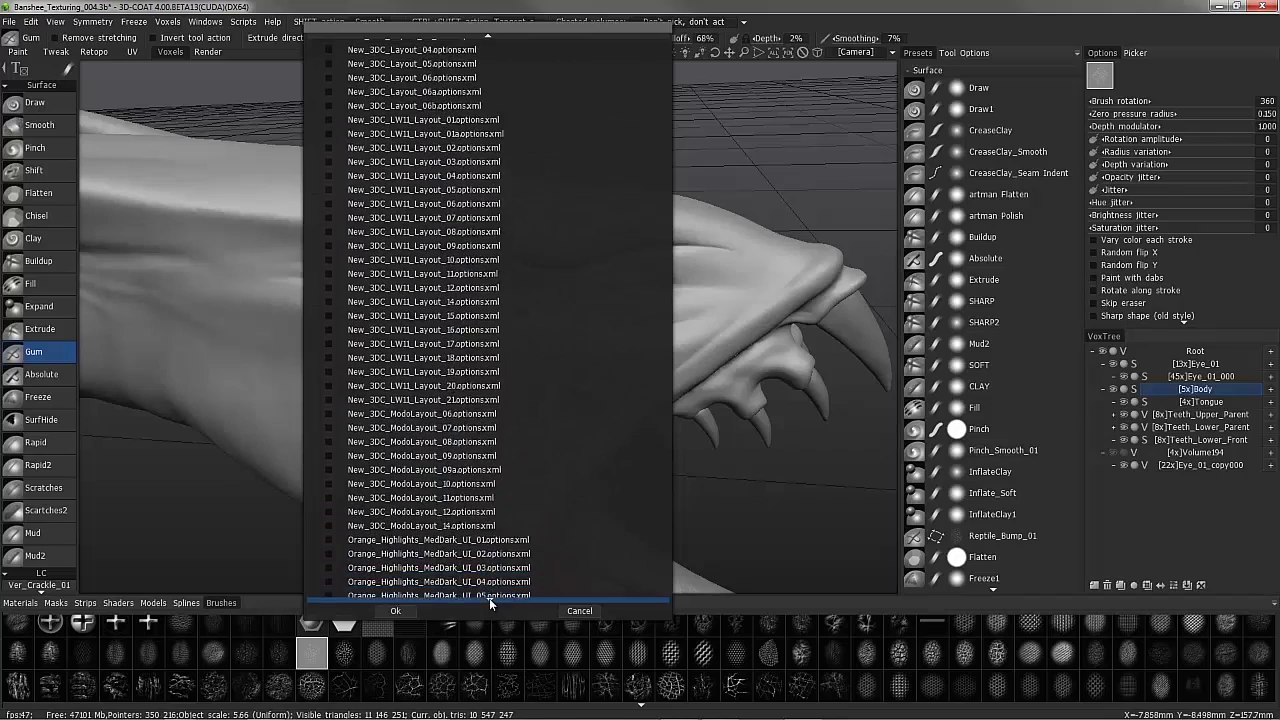
pyautogui.scroll(-10, 489, 598)
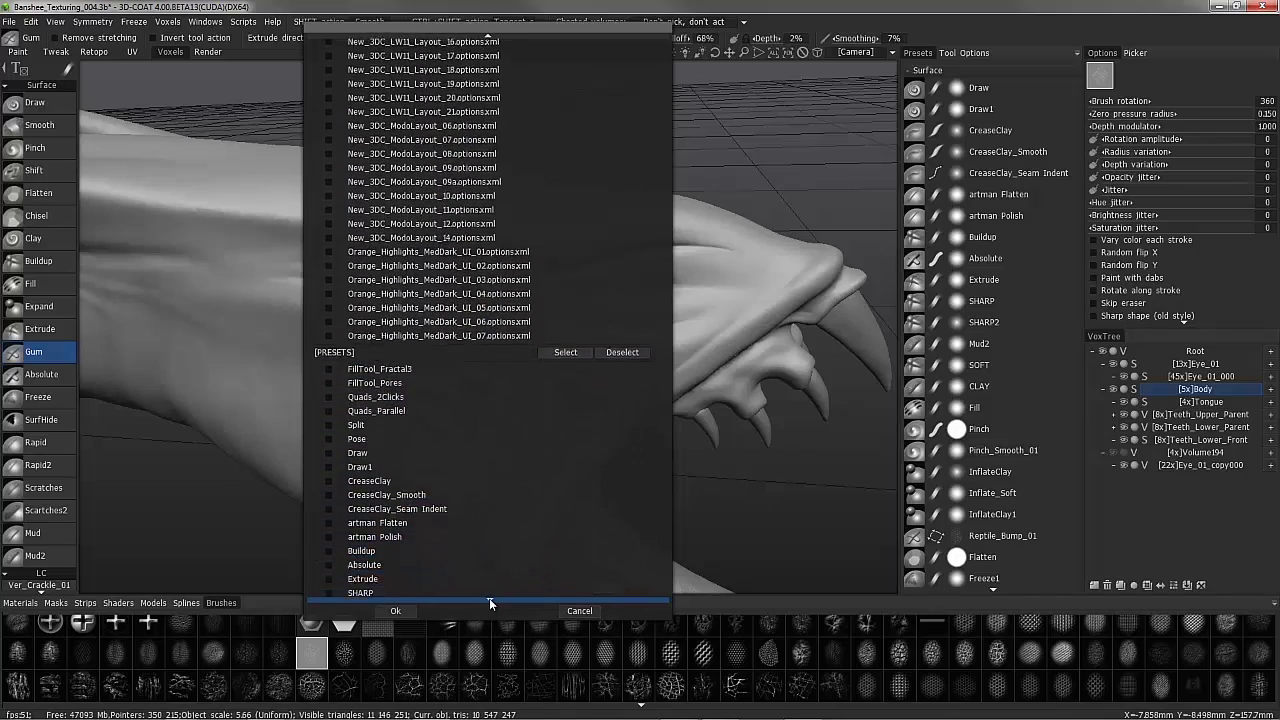
pyautogui.scroll(-5, 489, 597)
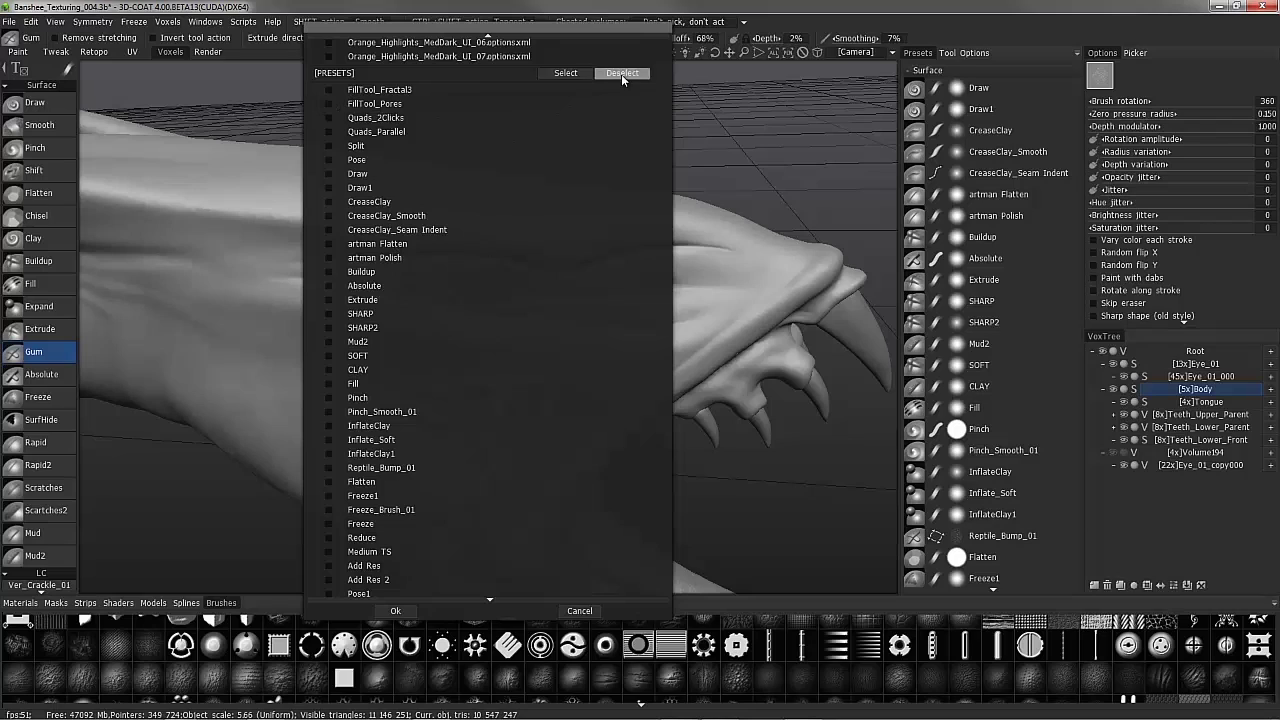
# Include all presets in the extension except artman Polish, Absolute, SOFT, Pinch_Smooth_01 and InflateClay1
pyautogui.click(563, 73)
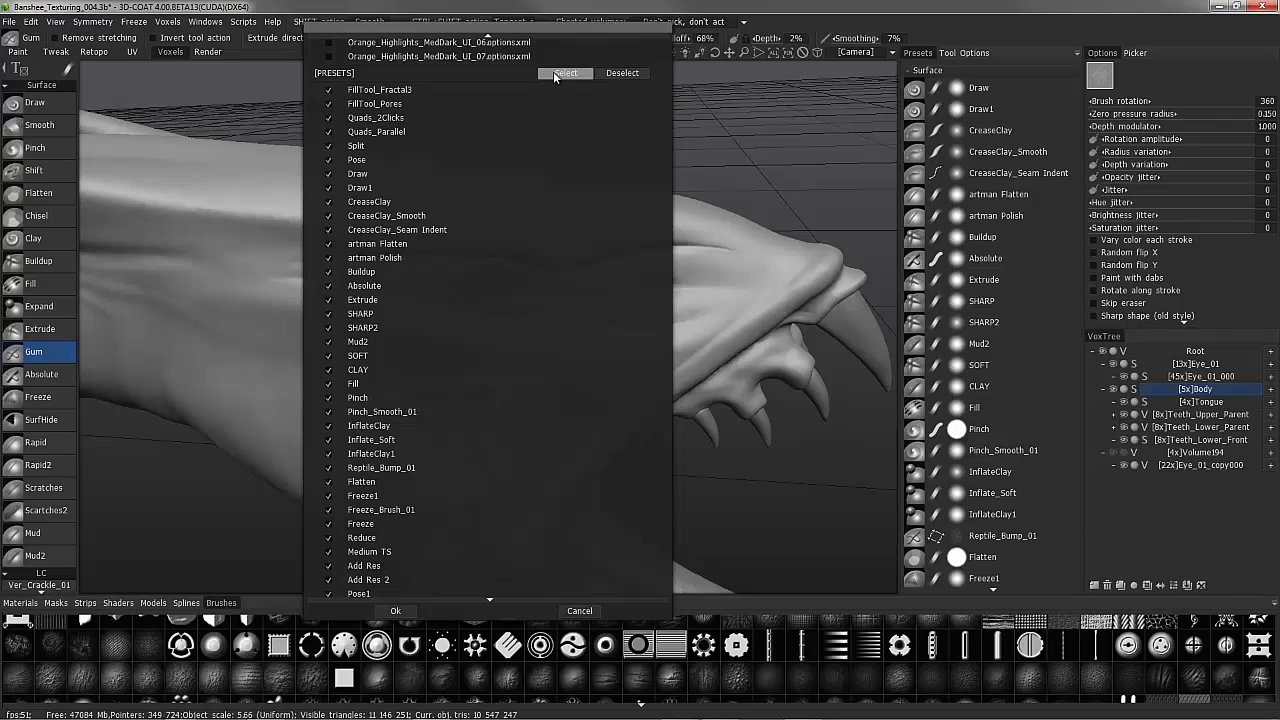
pyautogui.click(328, 285)
pyautogui.click(328, 355)
pyautogui.click(328, 411)
pyautogui.click(328, 453)
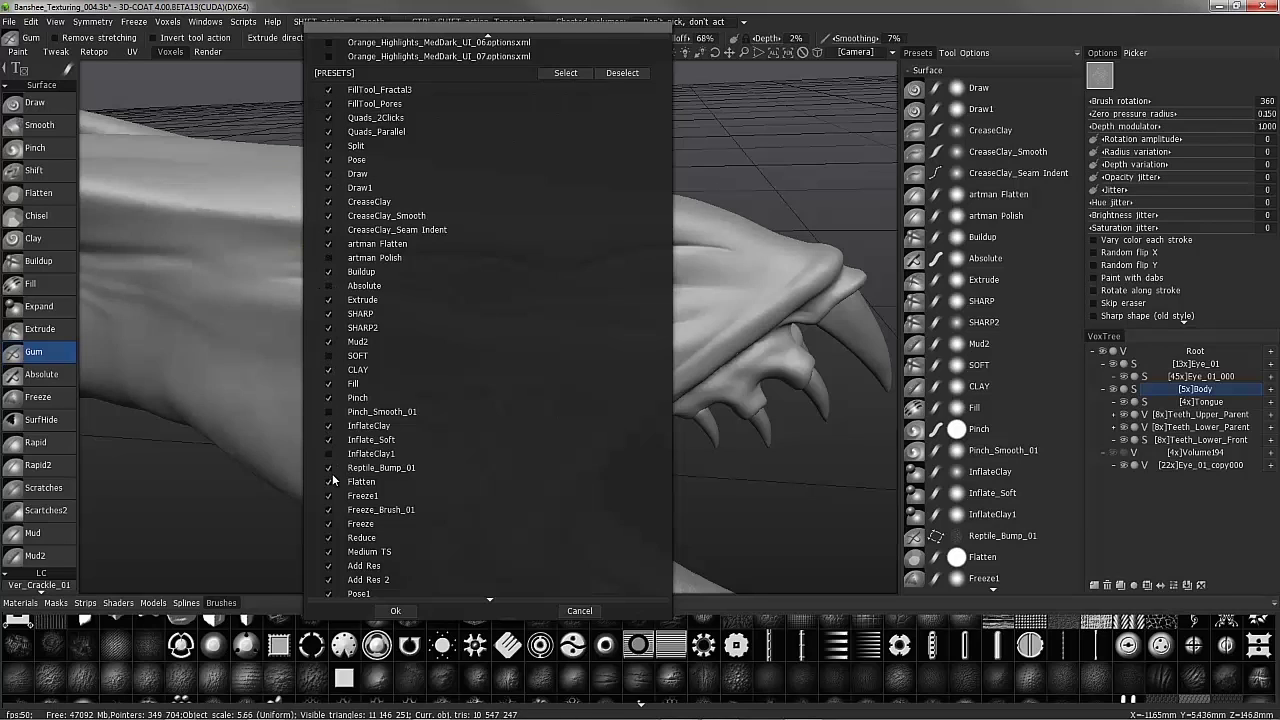
# Deselect every preset in the extension's item list and confirm the selection
pyautogui.click(607, 76)
pyautogui.click(395, 610)
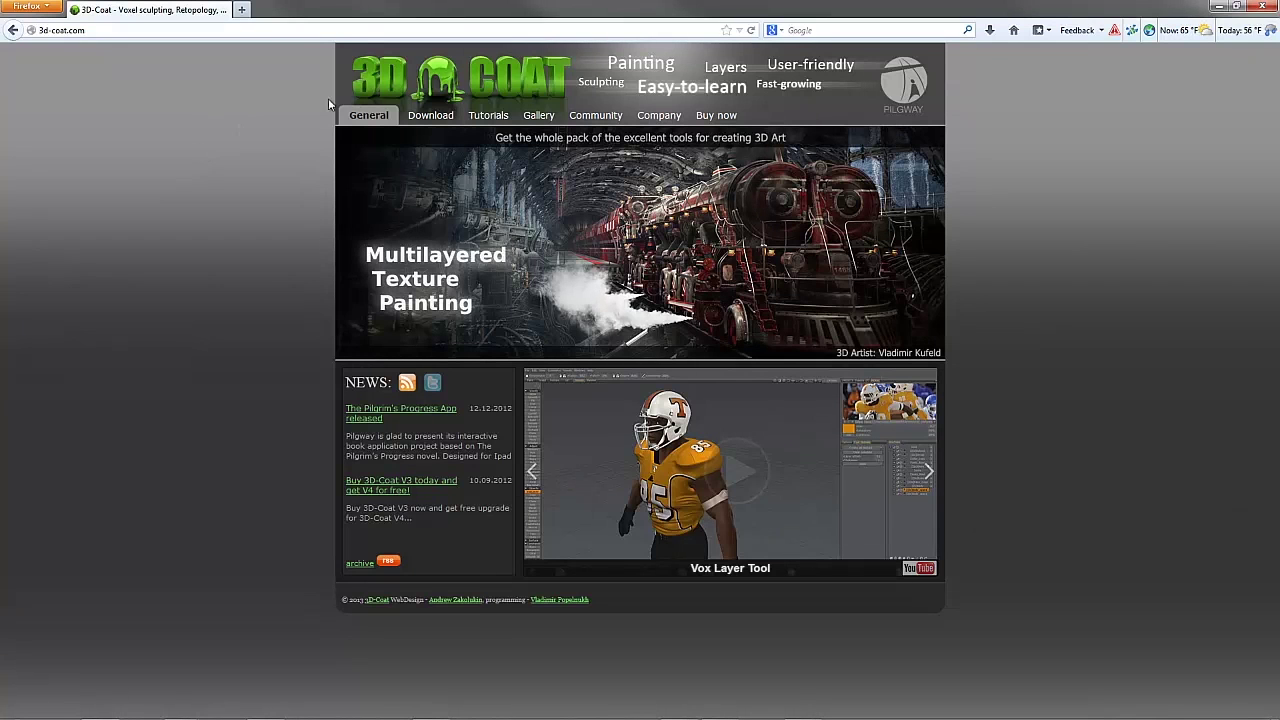
# Switch to Firefox at 3d-coat.com and view the Other category among the downloadable 3dcpack resources
pyautogui.moveTo(431, 118)
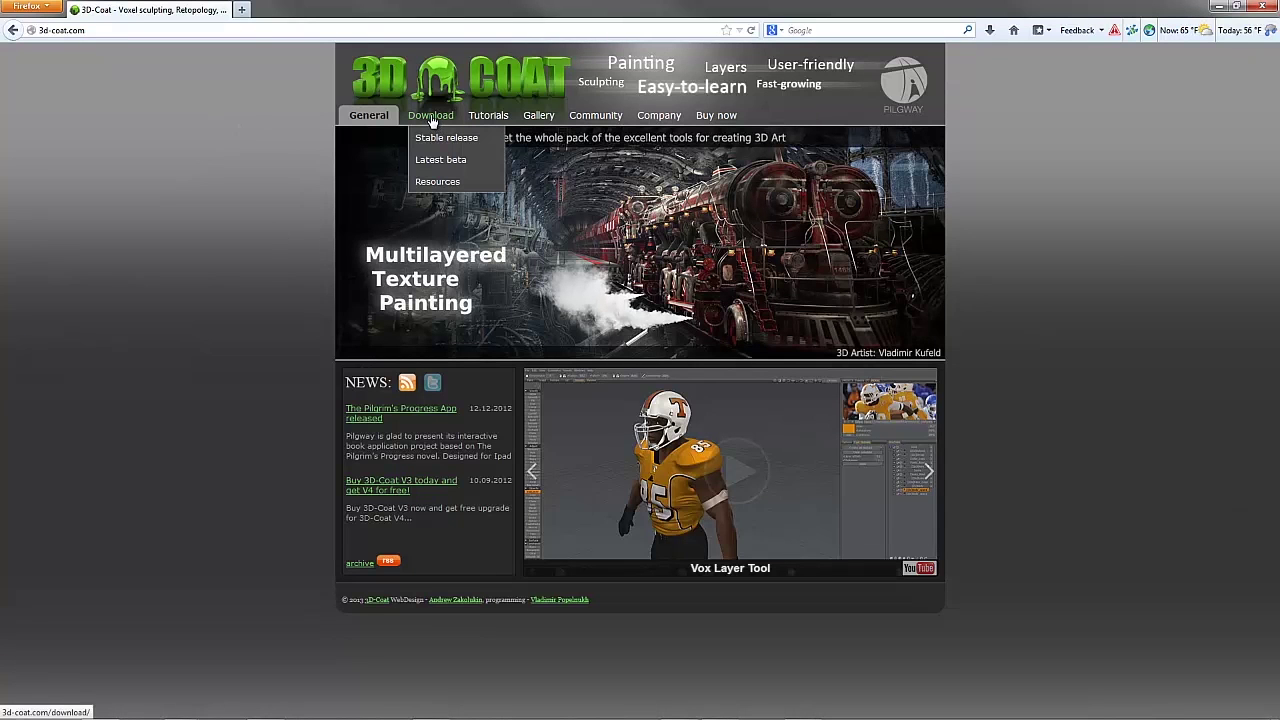
pyautogui.click(428, 183)
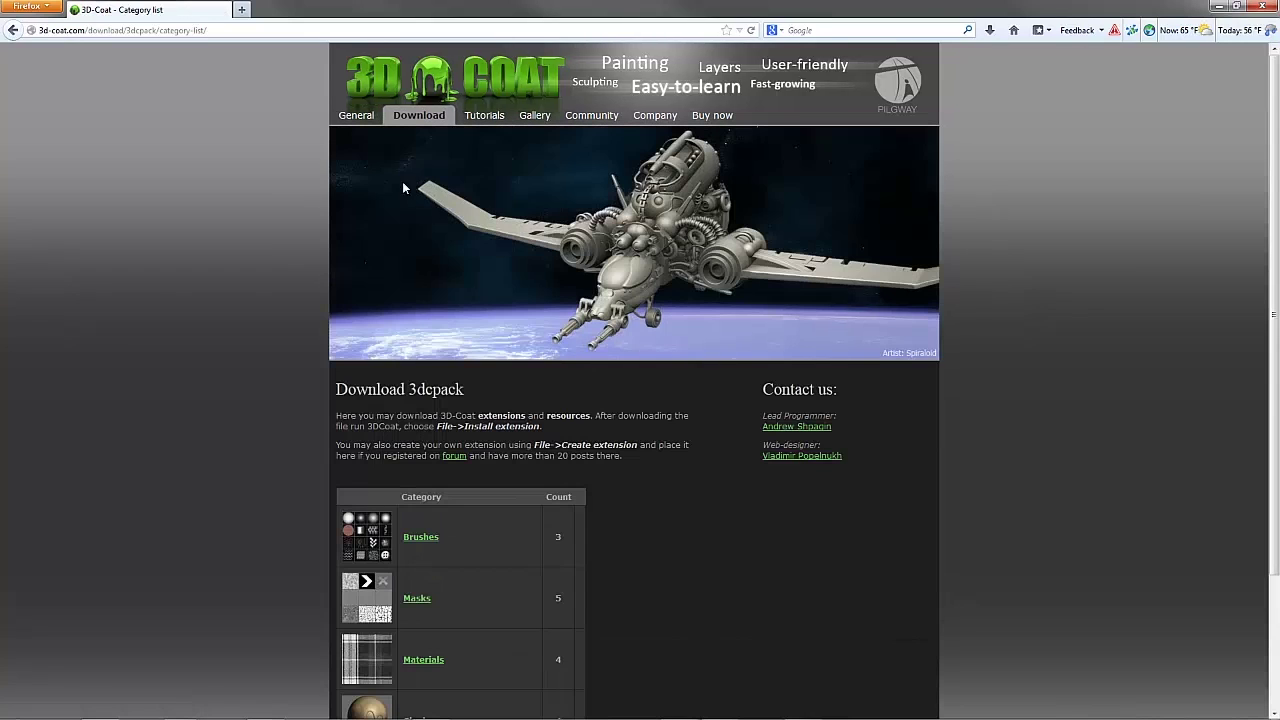
pyautogui.moveTo(268, 265); pyautogui.dragTo(283, 309, button='middle')
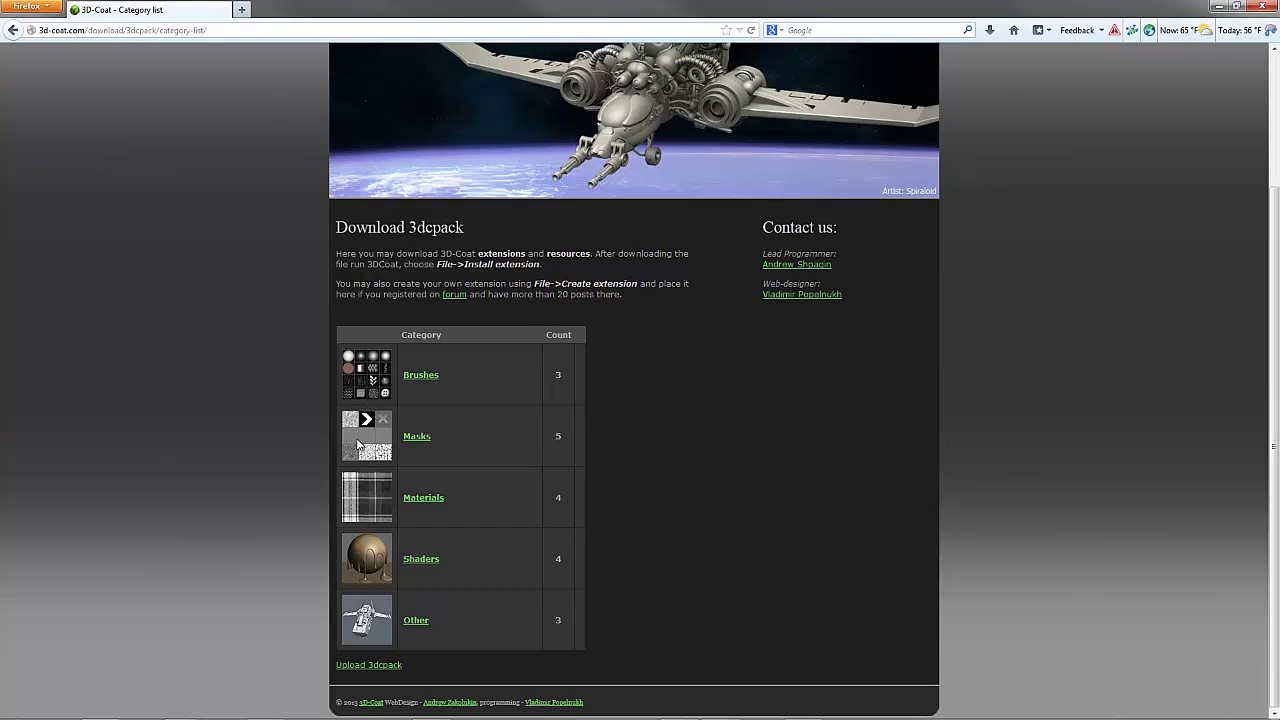
pyautogui.click(416, 621)
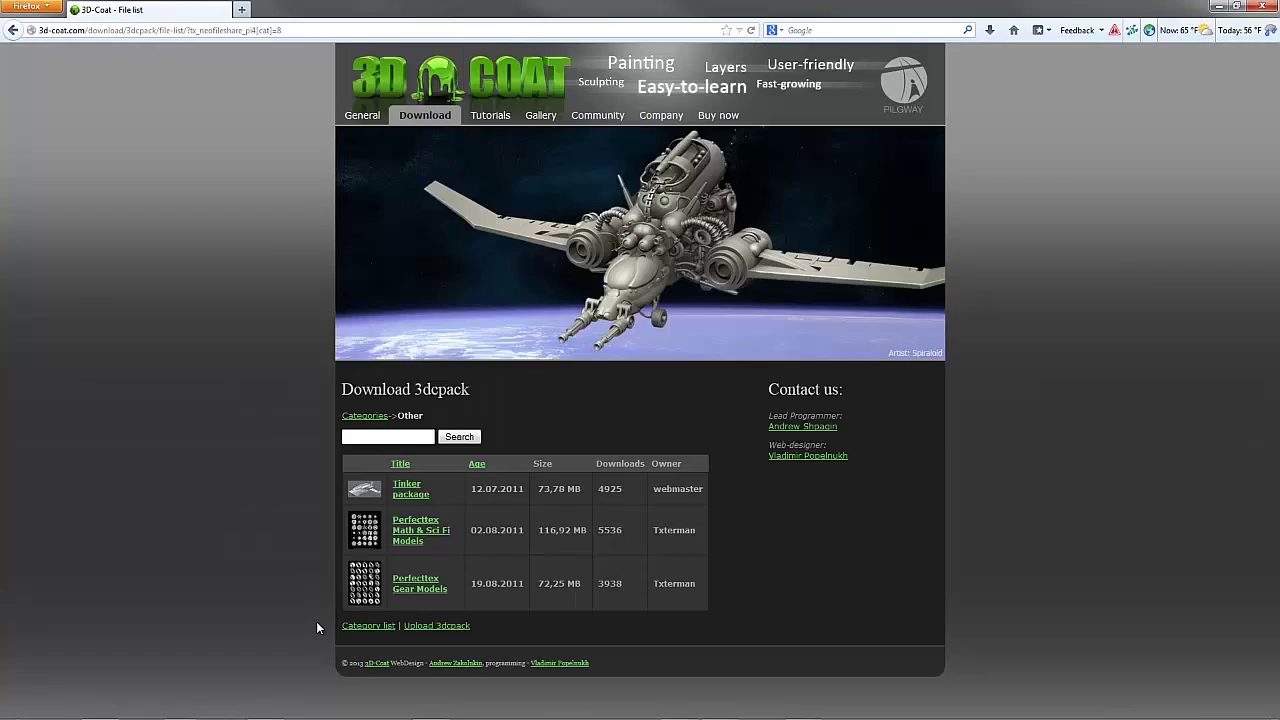
# Open the Upload 3dcpack form and review its title, description, thumbnail, screenshot and file fields
pyautogui.click(425, 631)
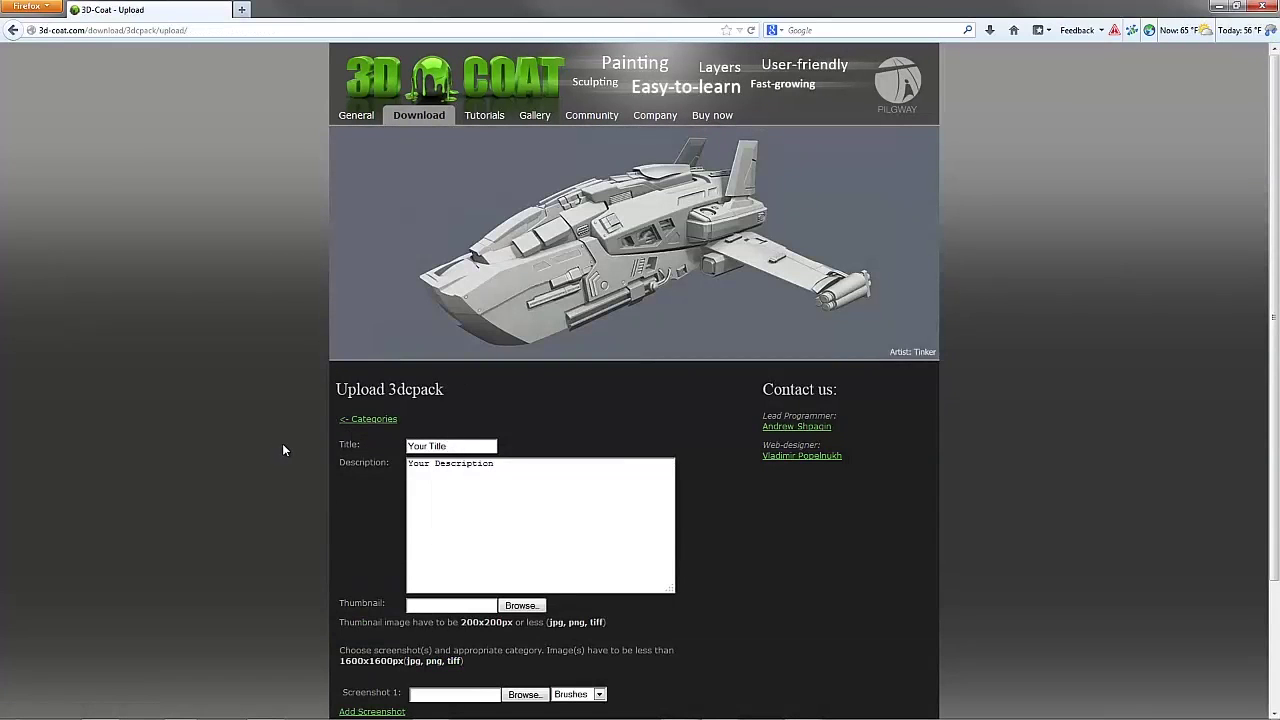
pyautogui.scroll(-3, 280, 446)
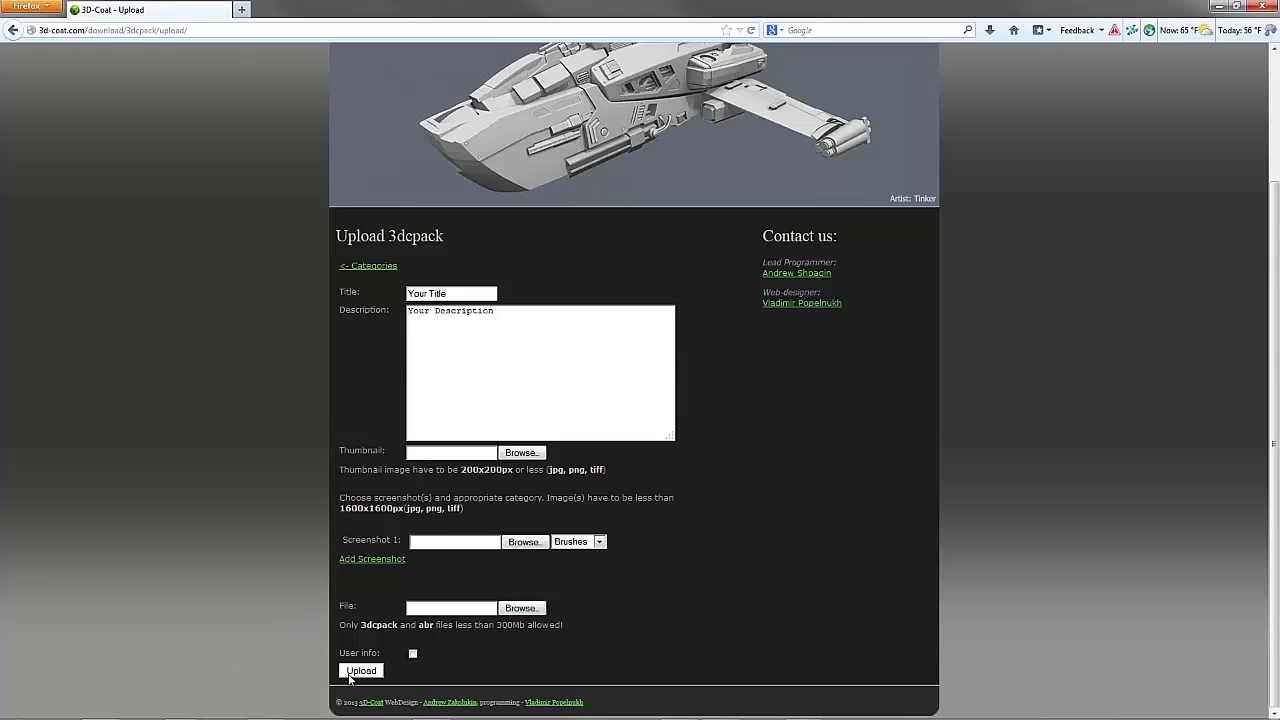
pyautogui.scroll(3, 259, 657)
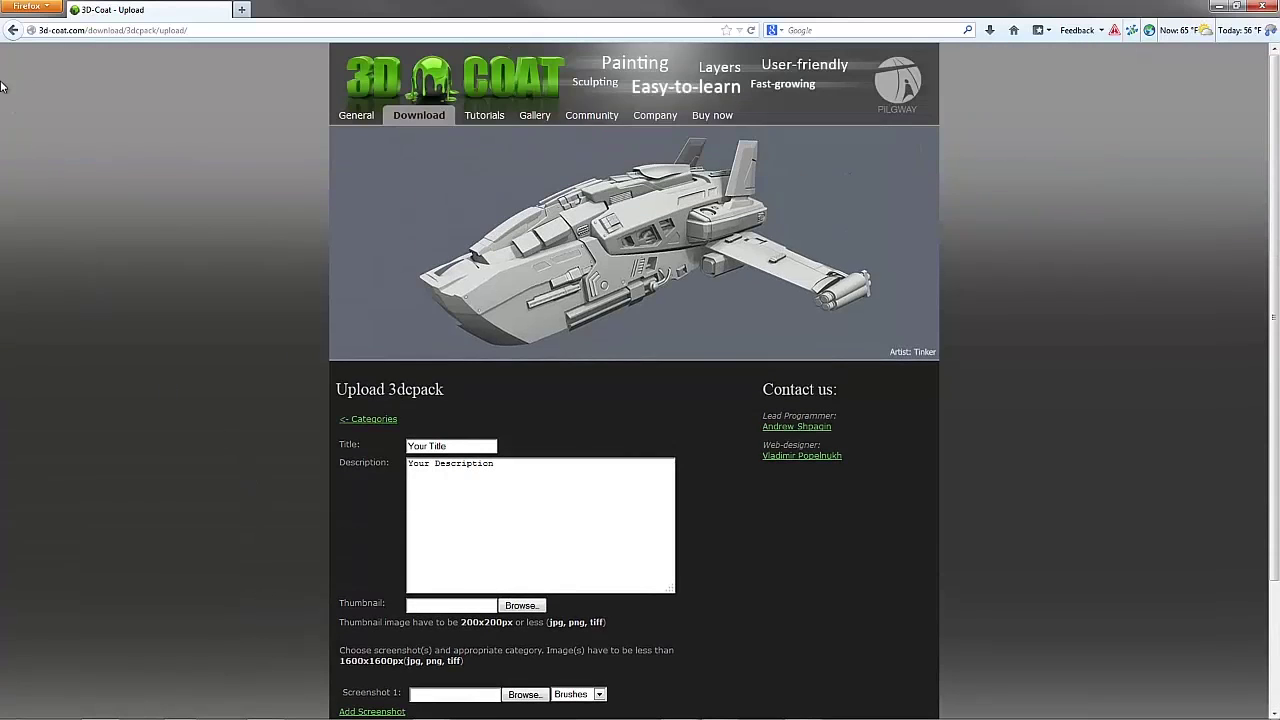
# Return to the 3dcpack category list and examine the details of Artmans Preset Pack in the Brushes category
pyautogui.click(12, 30)
pyautogui.click(11, 31)
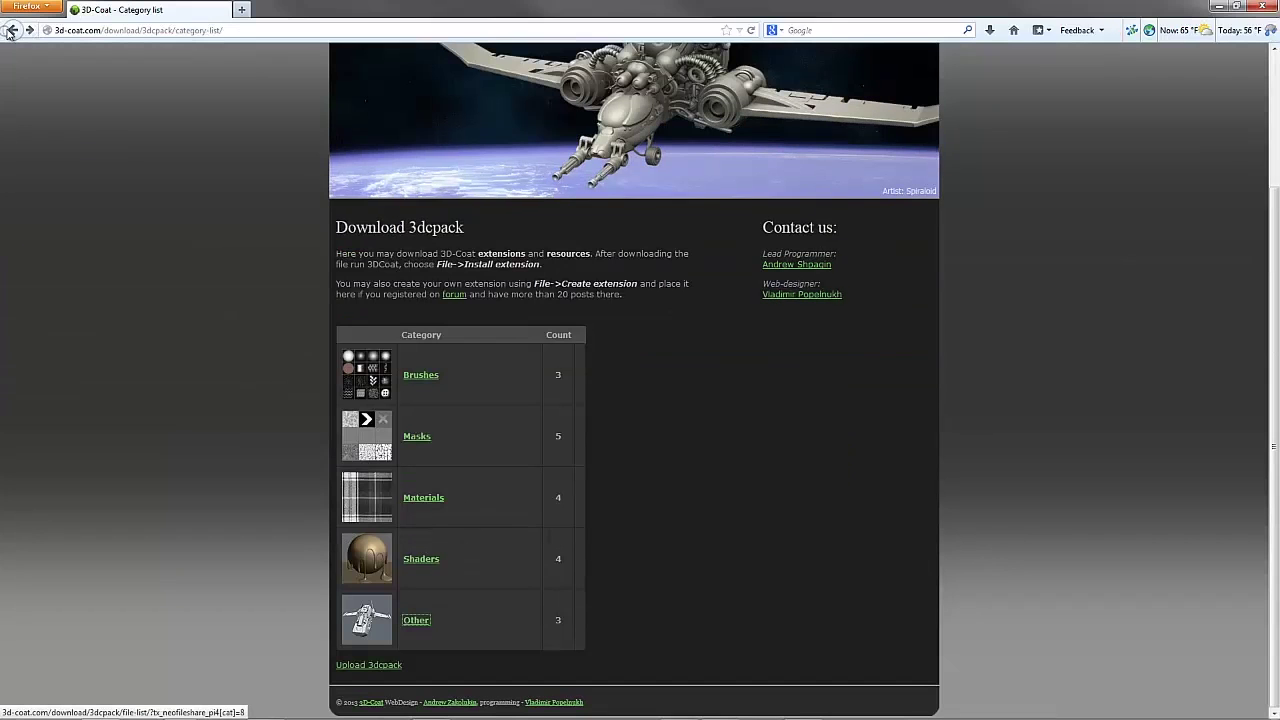
pyautogui.click(412, 375)
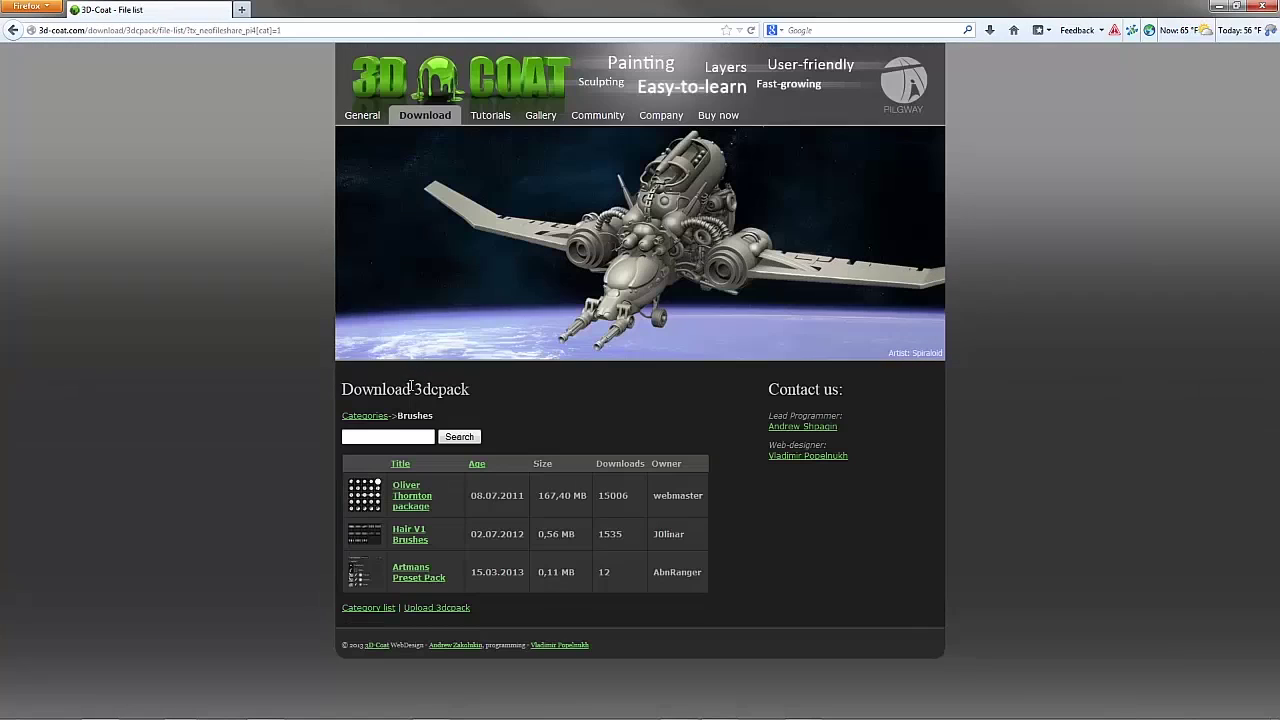
pyautogui.click(414, 574)
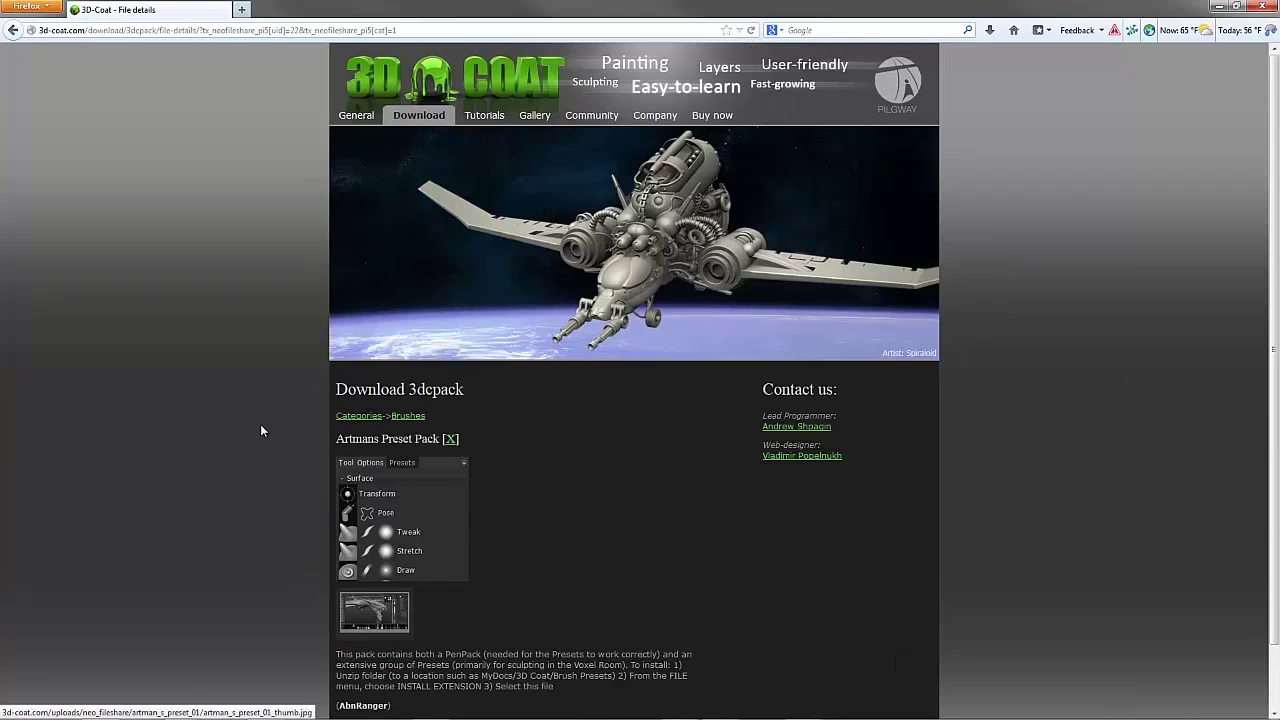
pyautogui.middleClick(269, 422)
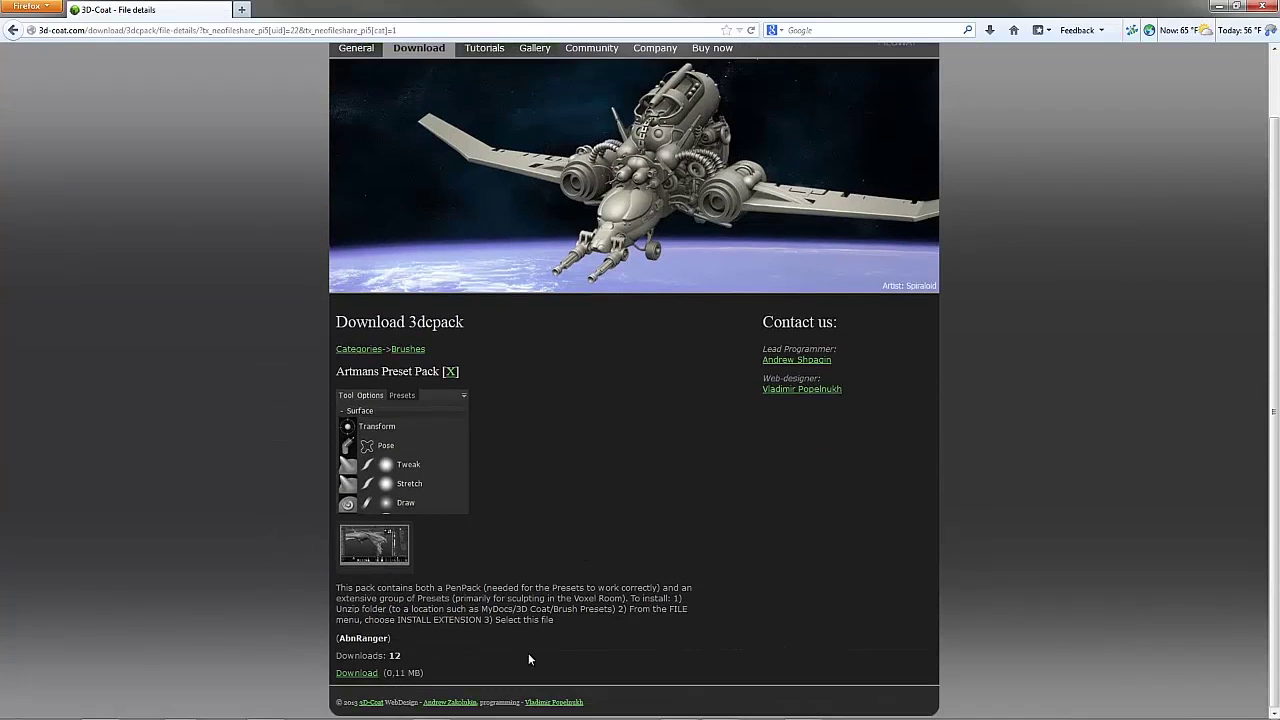